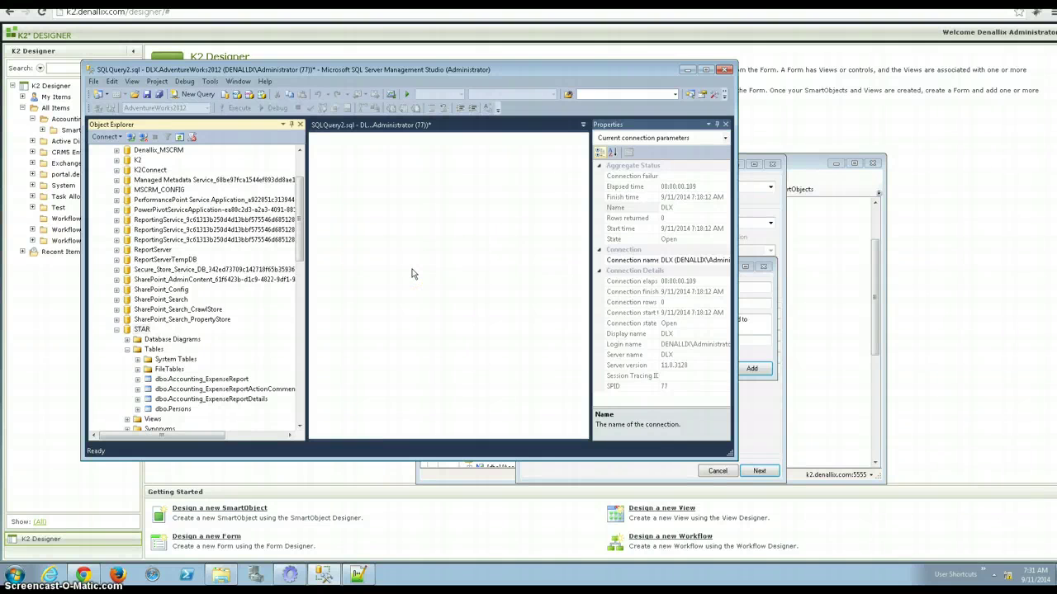
# Step: Close the Add Service Instance dialog and return to SQL Server Management Studio
pyautogui.click(753, 276)
pyautogui.click(772, 164)
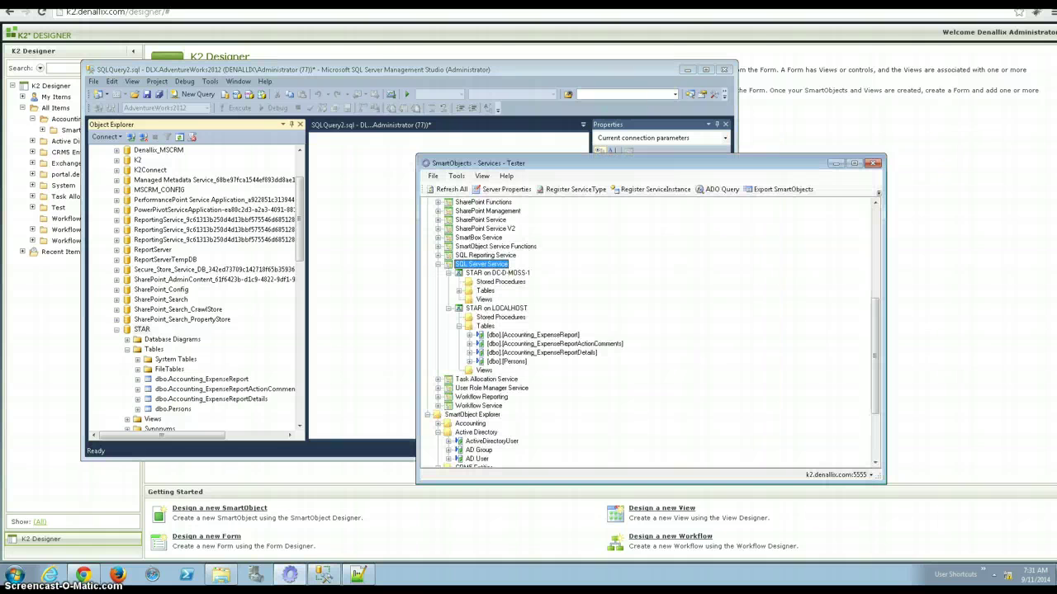
pyautogui.click(382, 79)
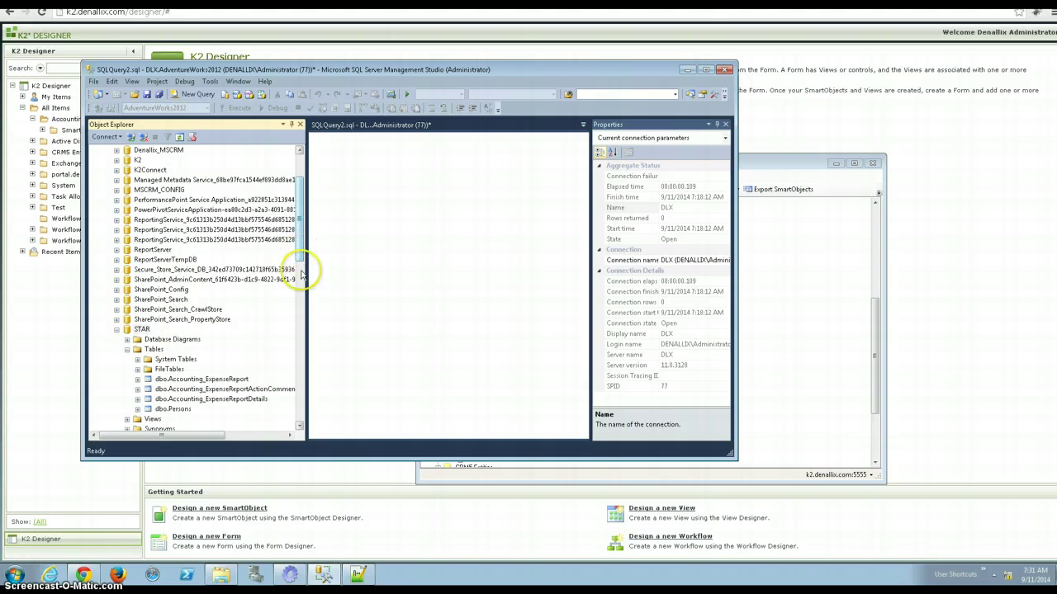
# Step: Scroll Object Explorer down to the server's Security > Logins list
pyautogui.scroll(-4, 301, 277)
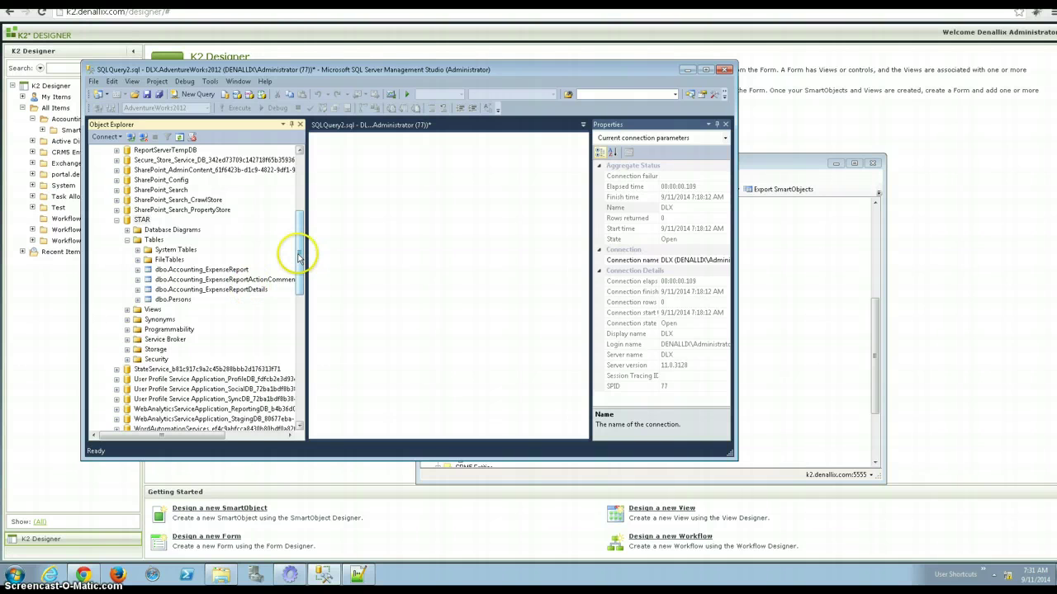
pyautogui.scroll(-2, 299, 259)
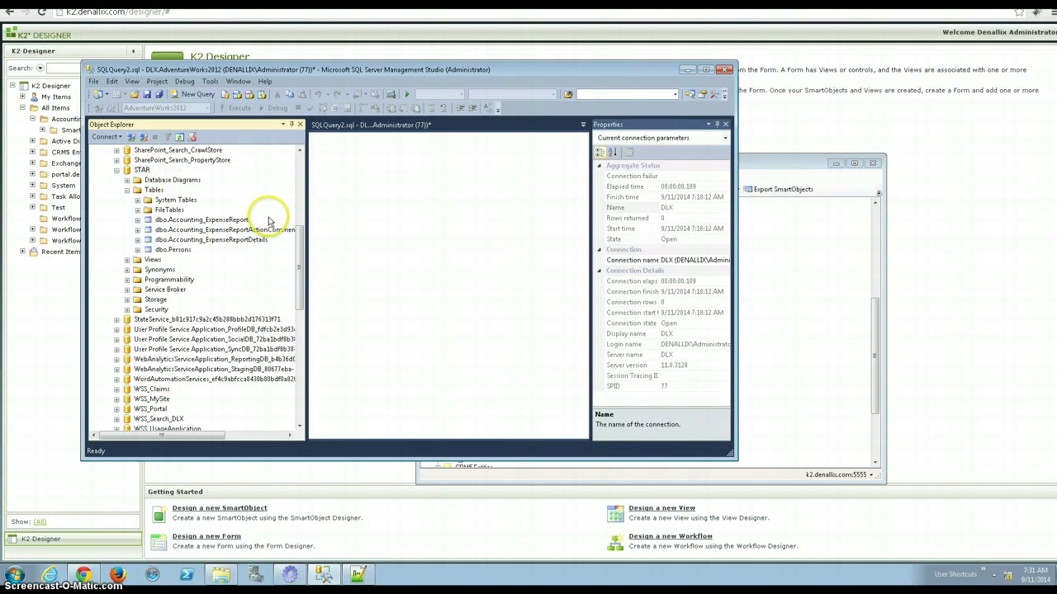
pyautogui.scroll(-2, 297, 276)
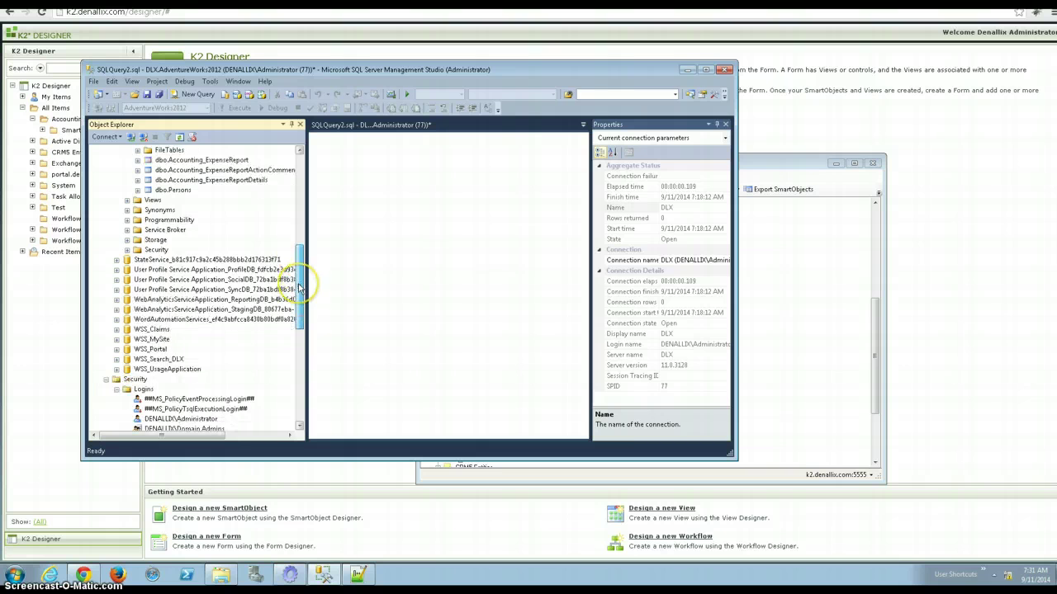
pyautogui.moveTo(299, 287); pyautogui.dragTo(300, 326)
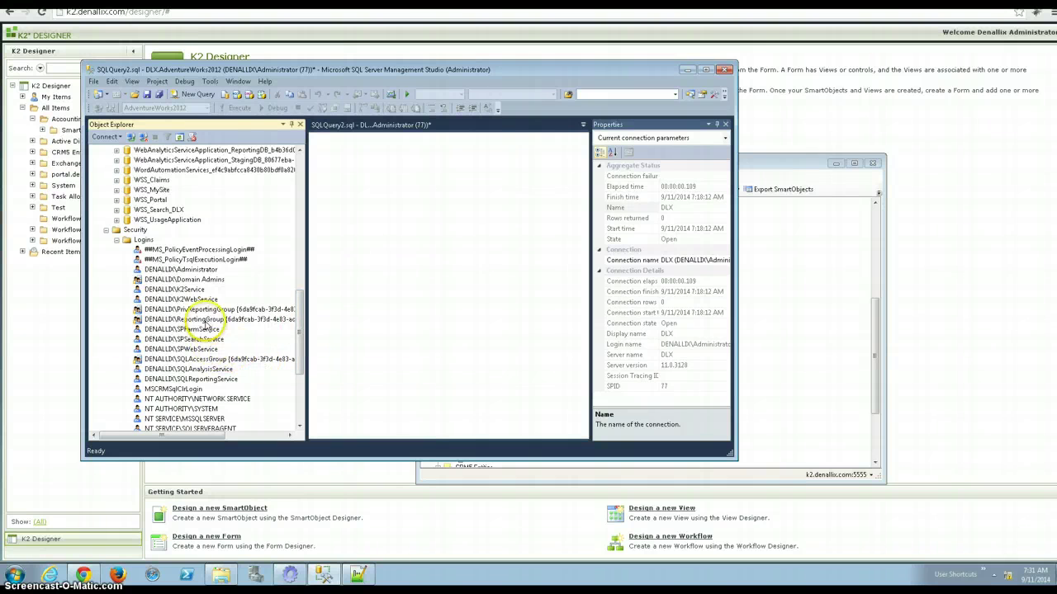
pyautogui.doubleClick(195, 291)
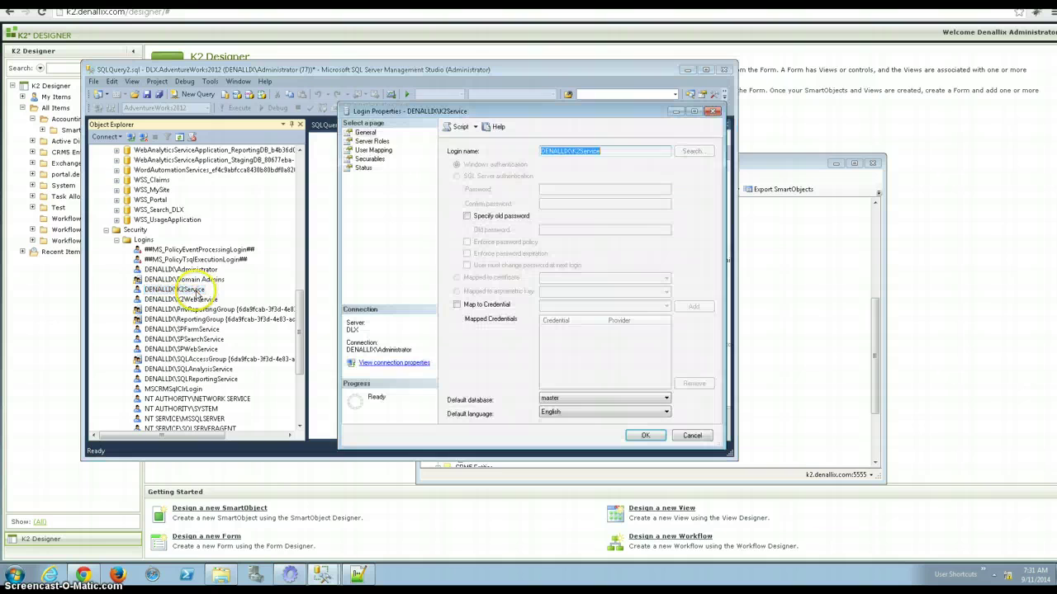
pyautogui.click(373, 141)
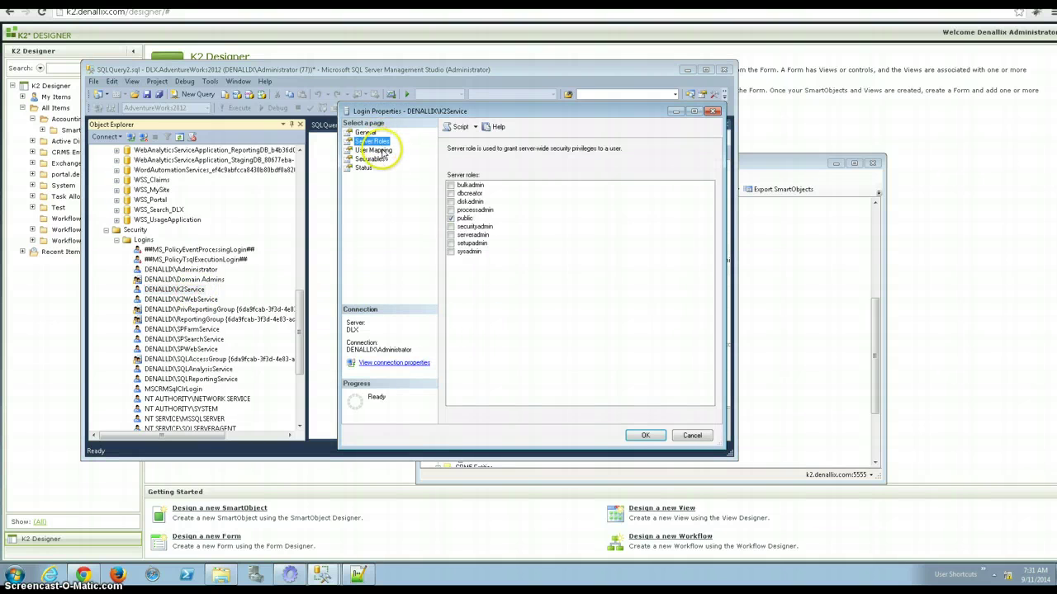
pyautogui.click(374, 150)
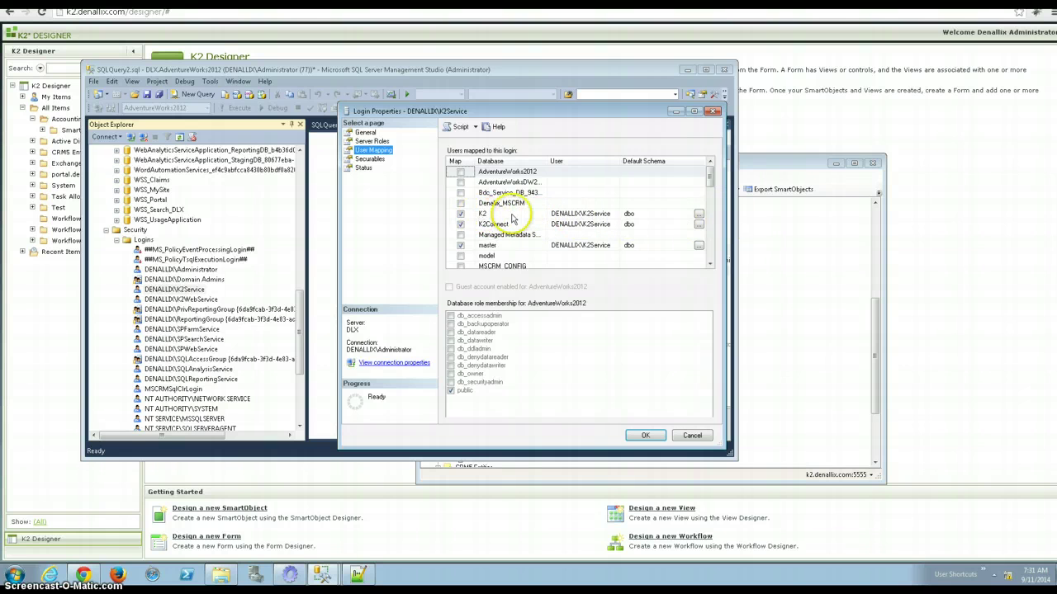
pyautogui.moveTo(708, 177); pyautogui.dragTo(710, 229)
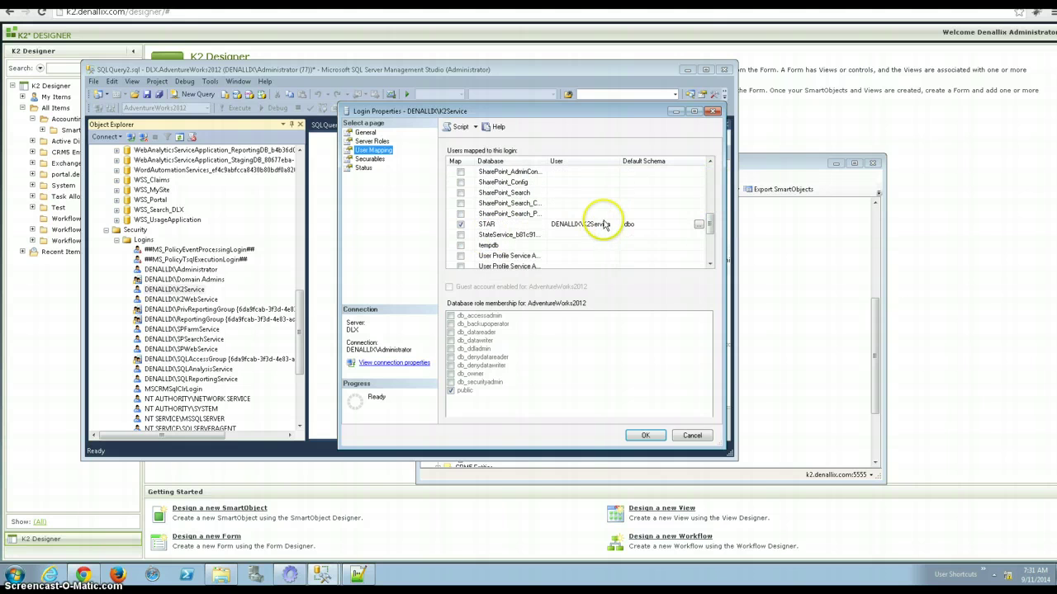
pyautogui.click(516, 214)
pyautogui.click(523, 224)
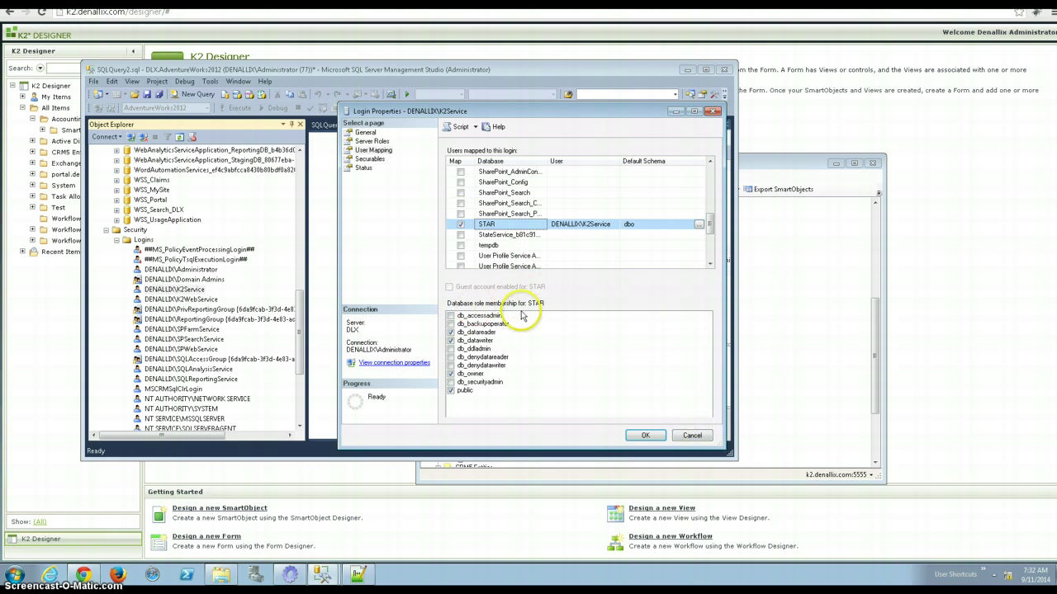
pyautogui.click(692, 436)
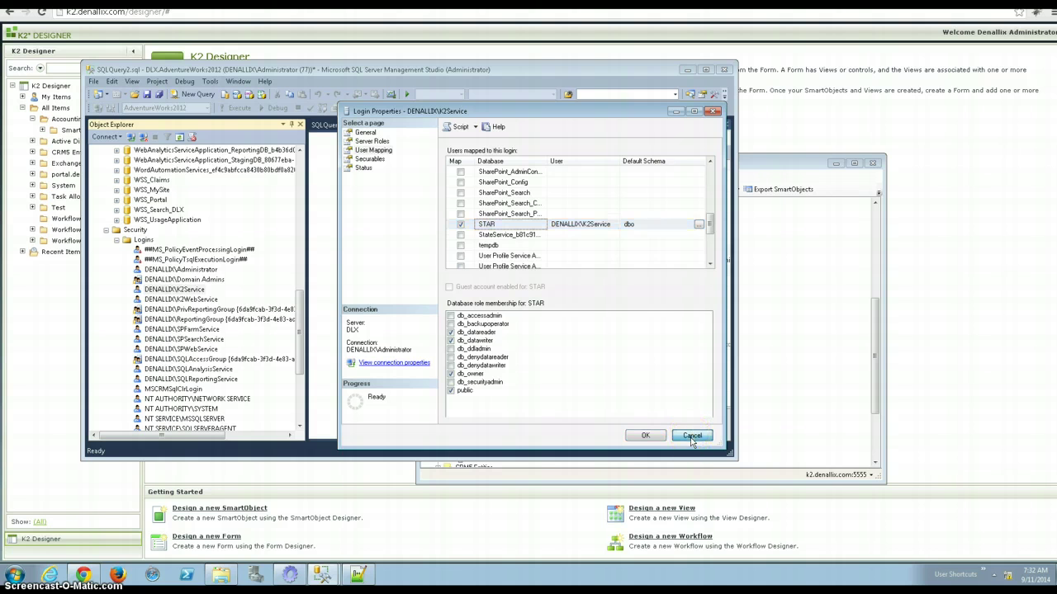
# Step: Expand STAR's Programmability > Stored Procedures, which holds only System Stored Procedures, then bring the SmartObjects Tester forward
pyautogui.moveTo(299, 329); pyautogui.dragTo(299, 235)
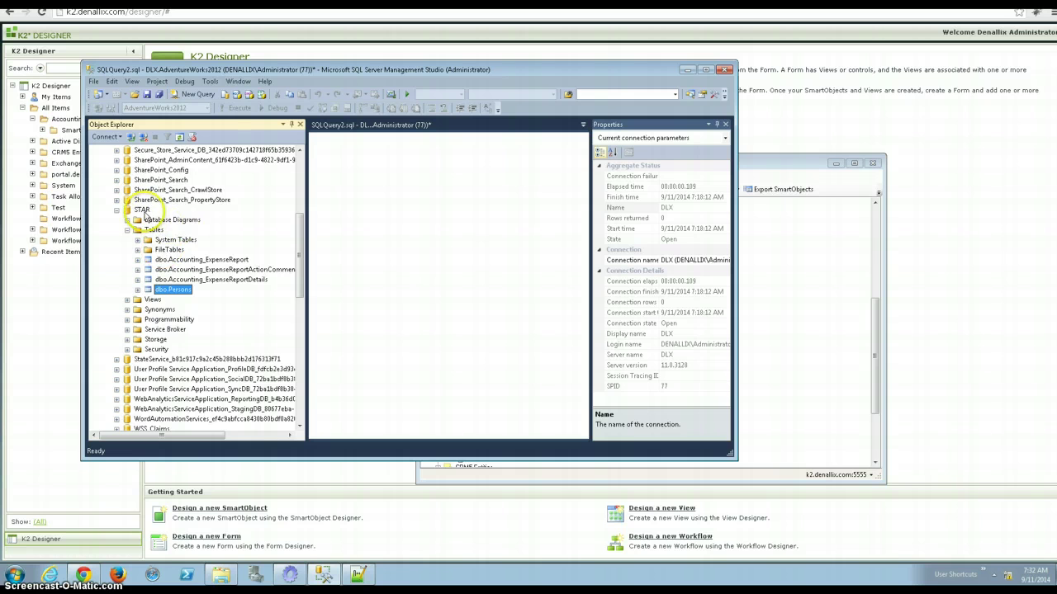
pyautogui.click(141, 209)
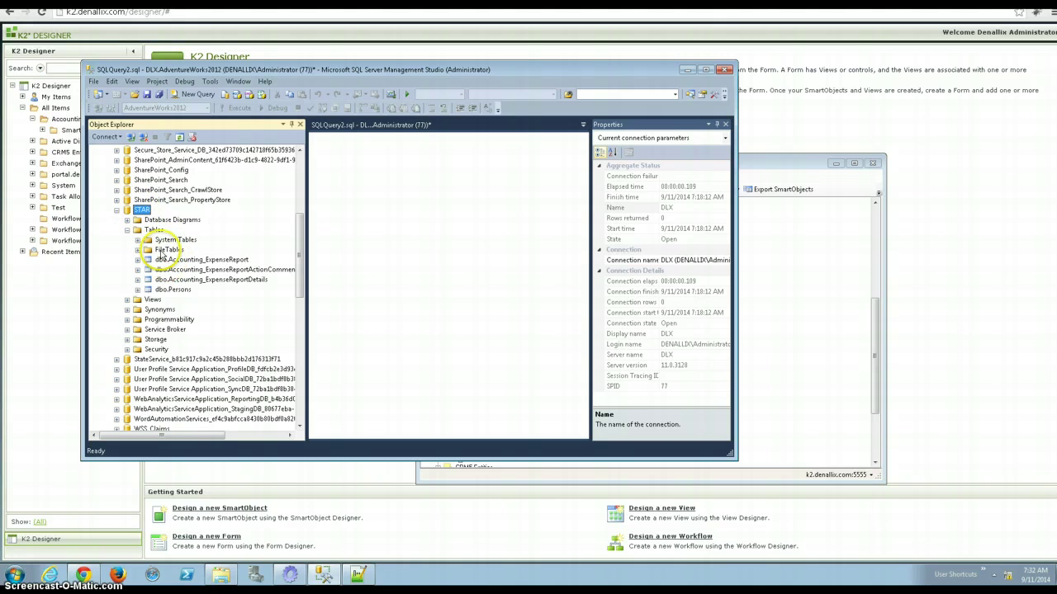
pyautogui.click(127, 320)
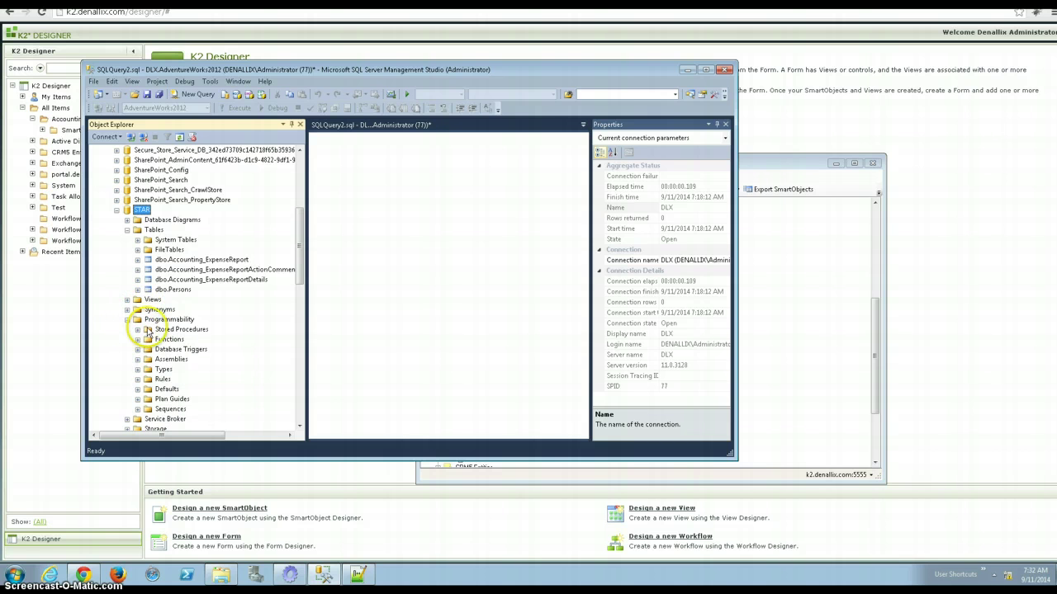
pyautogui.click(138, 329)
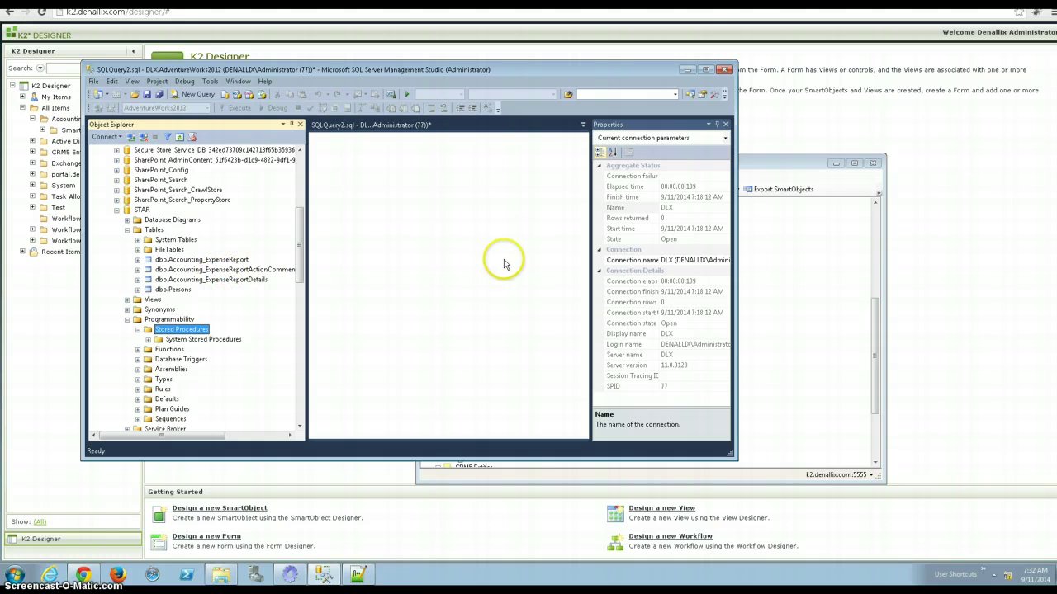
pyautogui.click(795, 219)
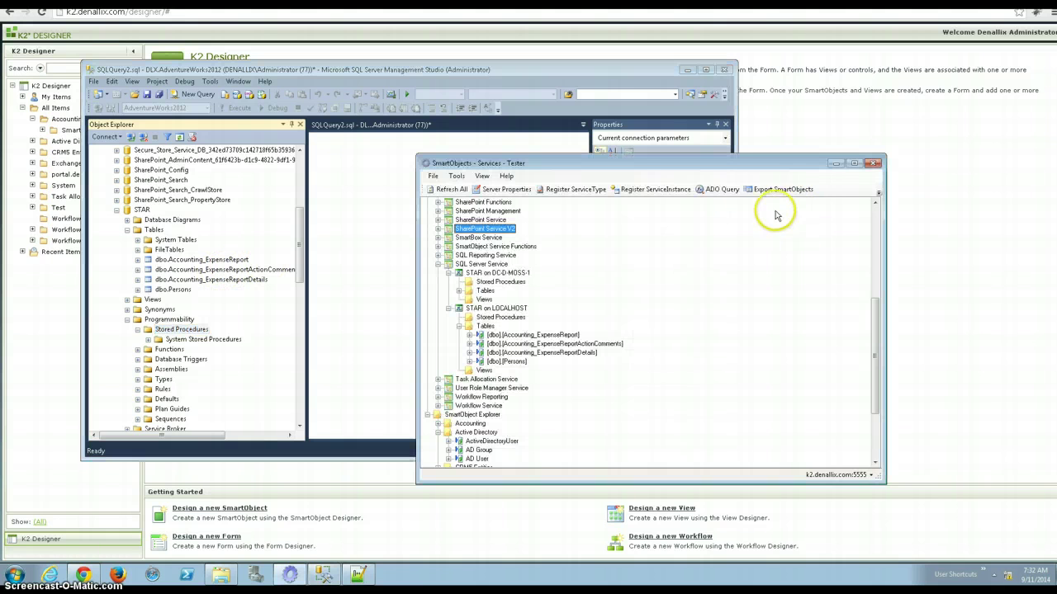
# Step: Delete the STAR on LOCALHOST service instance and confirm
pyautogui.click(449, 273)
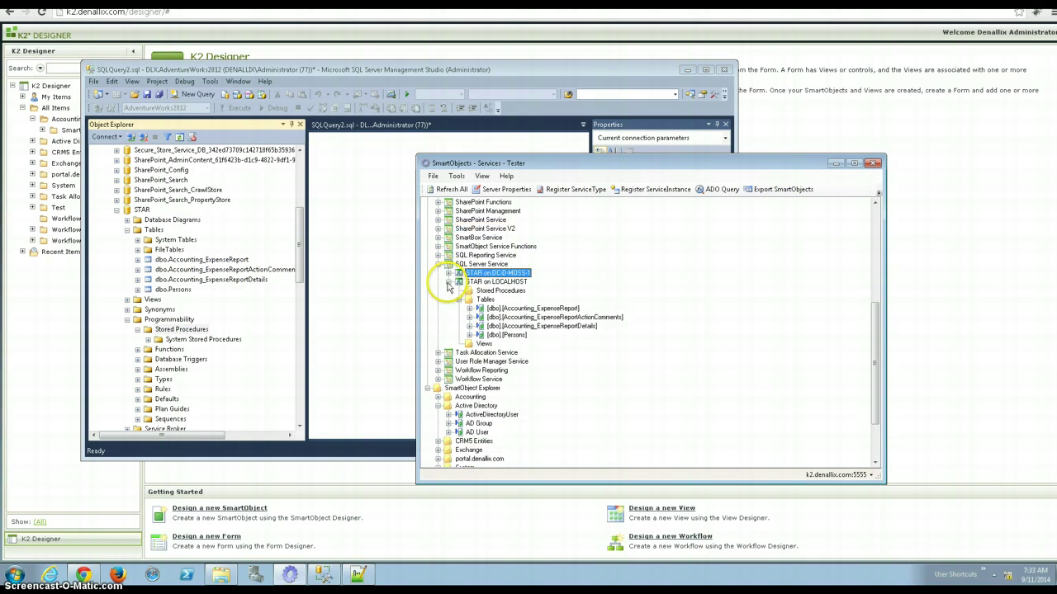
pyautogui.click(448, 283)
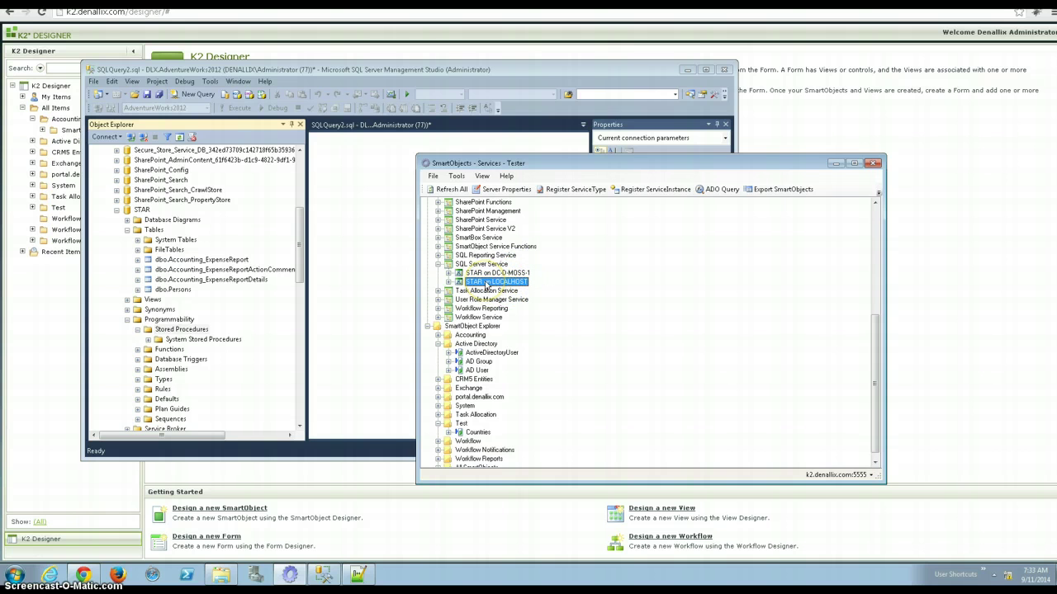
pyautogui.rightClick(487, 284)
pyautogui.press('Escape')
pyautogui.rightClick(485, 283)
pyautogui.click(534, 318)
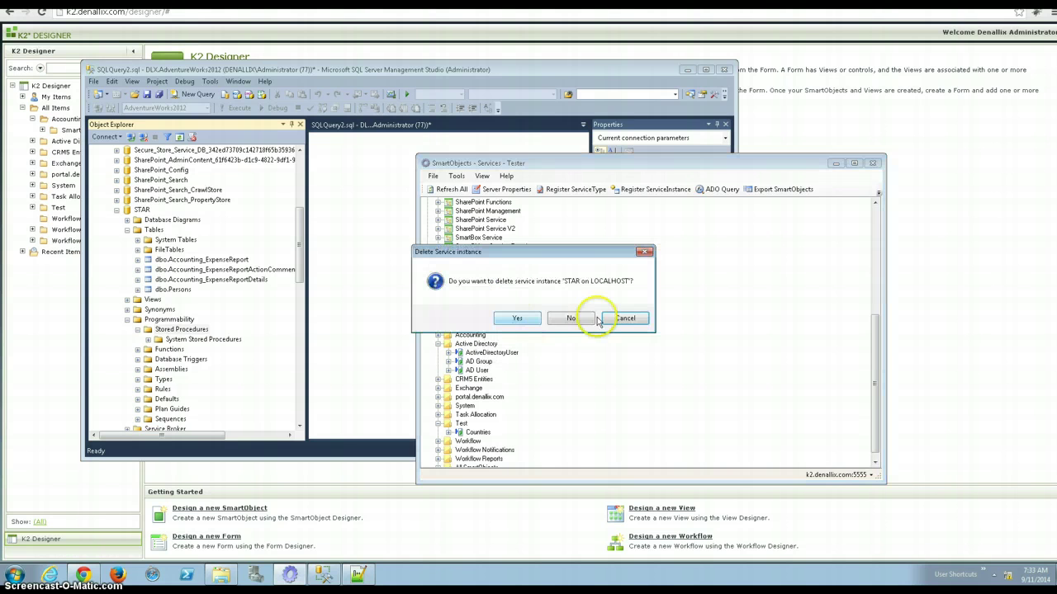
pyautogui.click(528, 317)
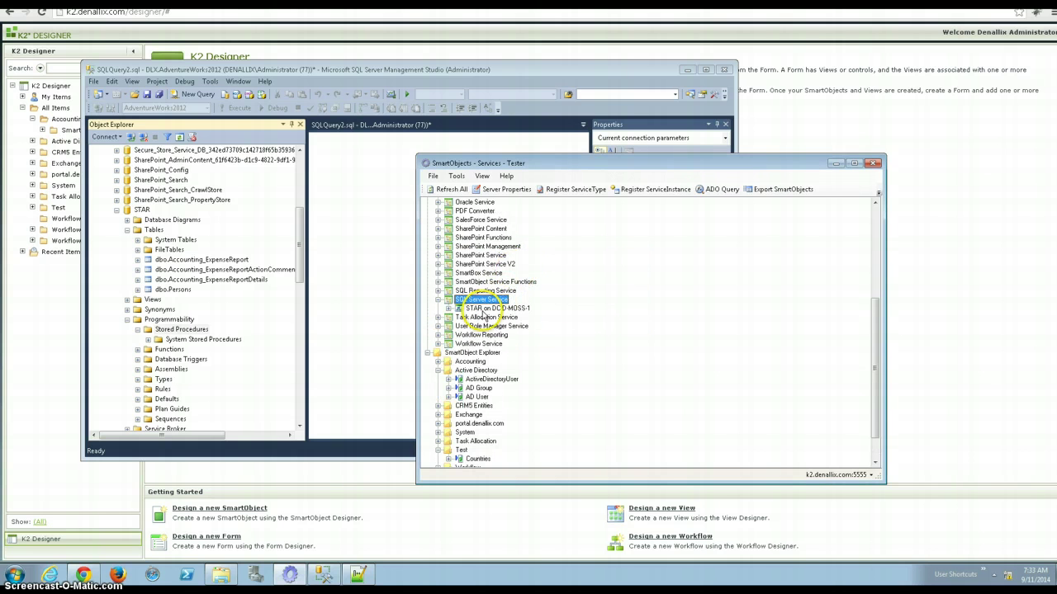
# Step: Delete the STAR on DC-D-MOSS-1 service instance and confirm
pyautogui.rightClick(487, 309)
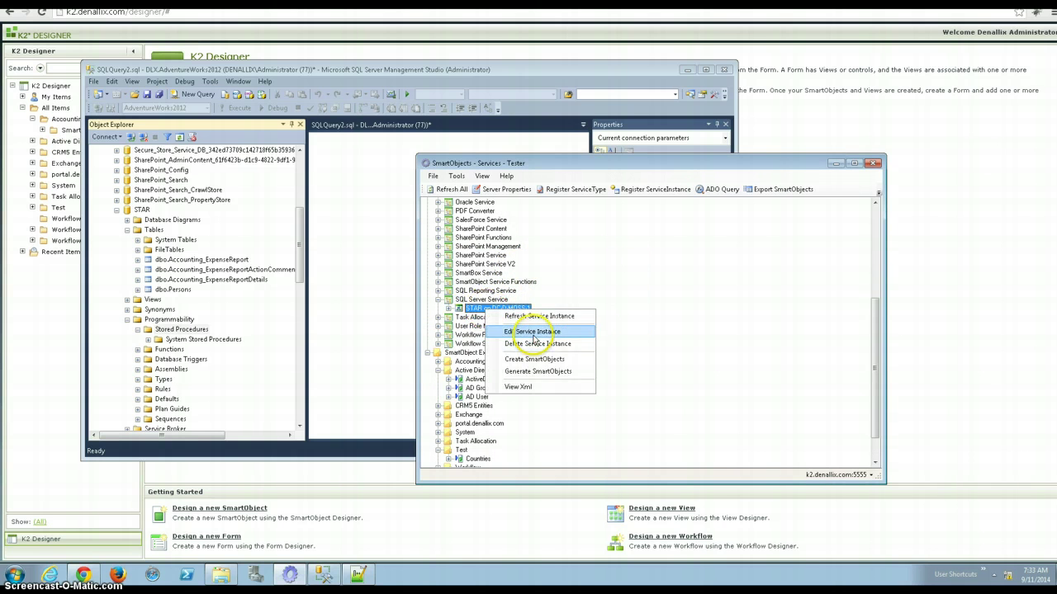
pyautogui.click(533, 344)
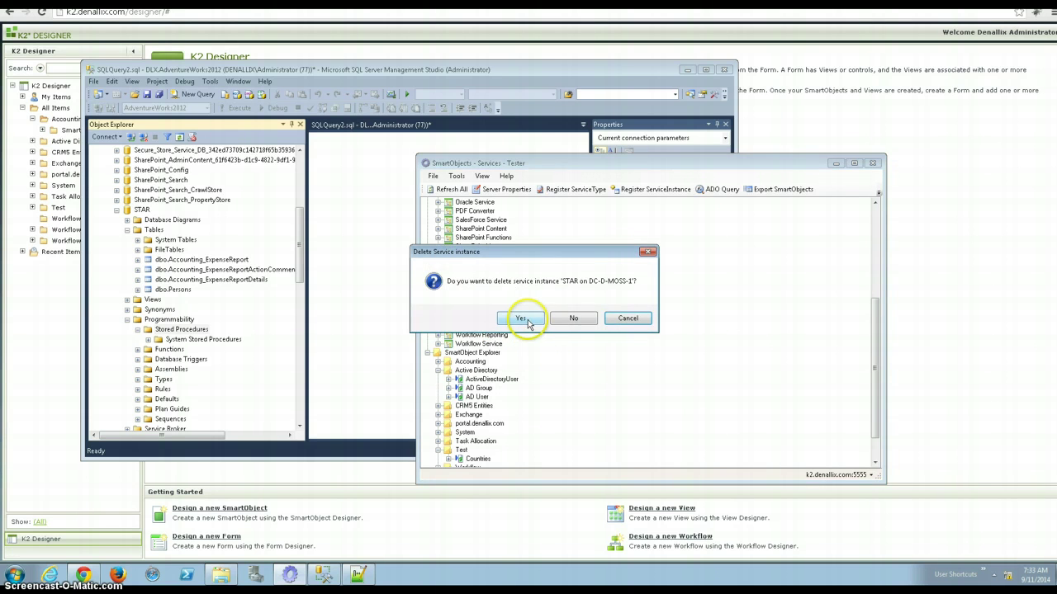
pyautogui.click(519, 319)
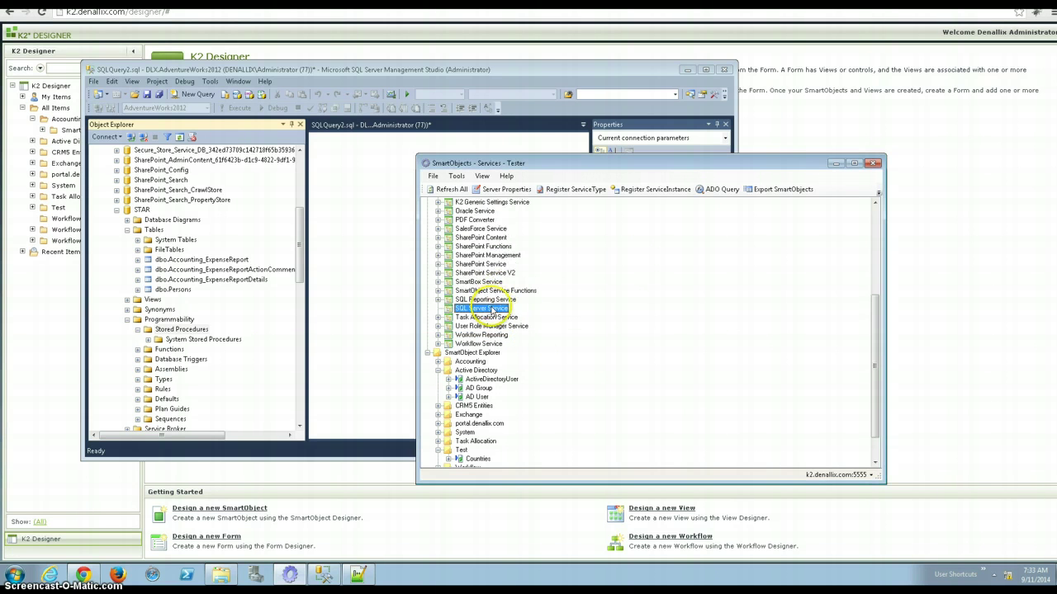
# Step: Register a new SQL Server Service instance using ServiceAccount authentication
pyautogui.rightClick(493, 311)
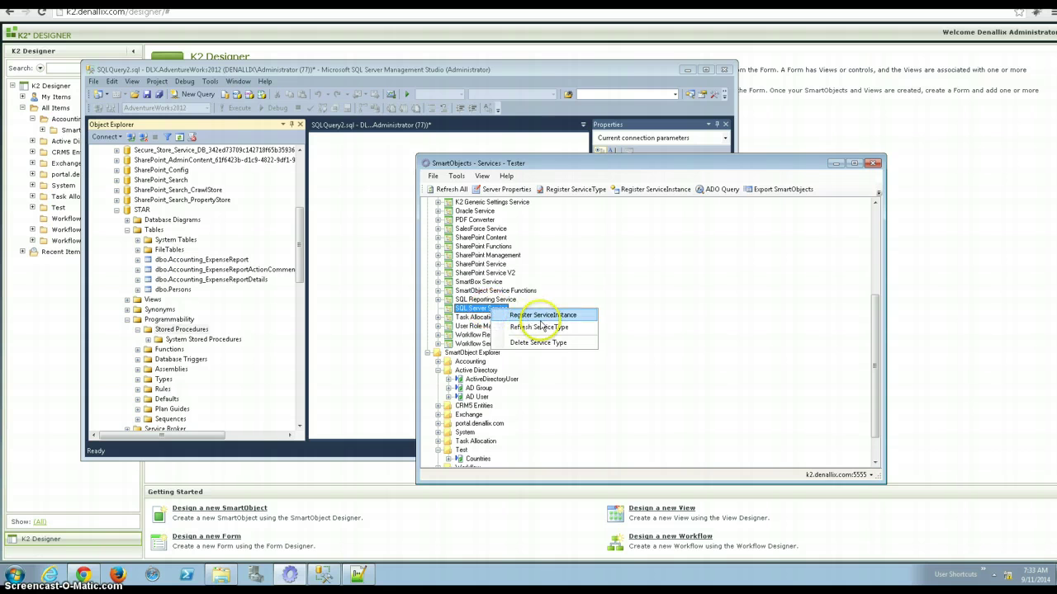
pyautogui.click(543, 320)
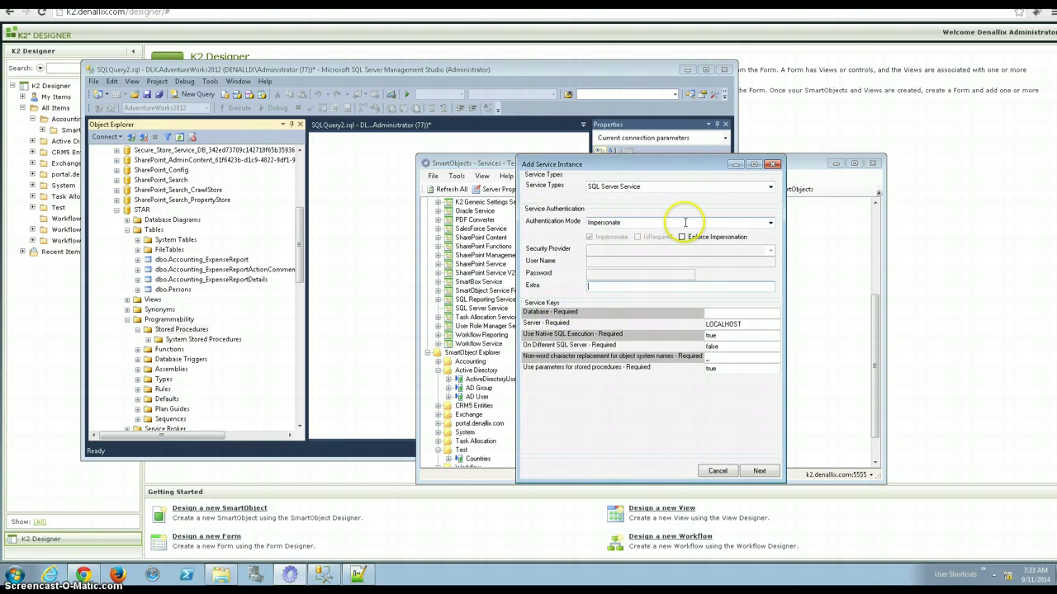
pyautogui.click(750, 221)
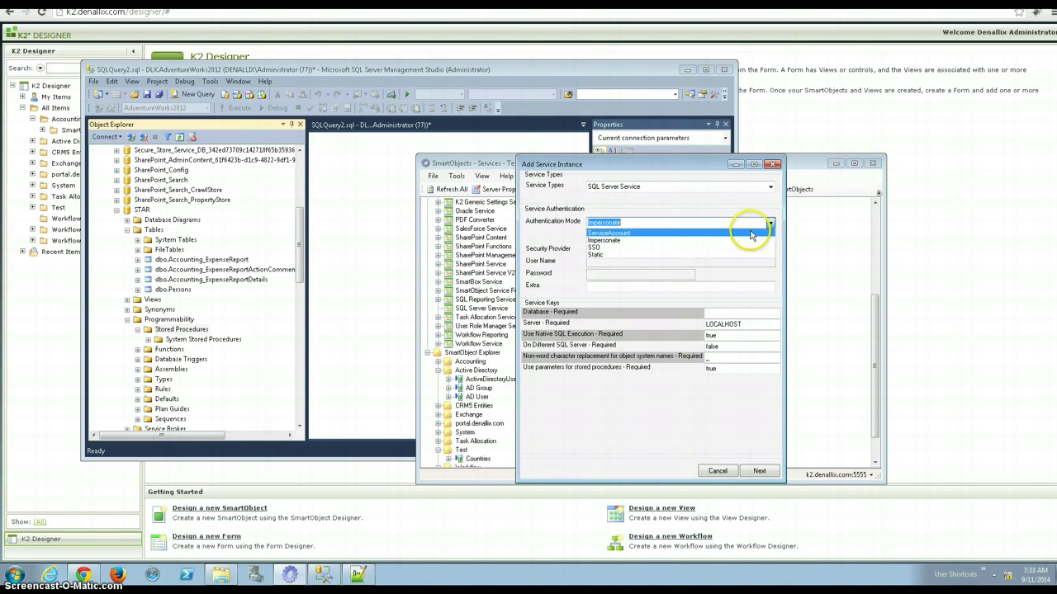
pyautogui.click(741, 239)
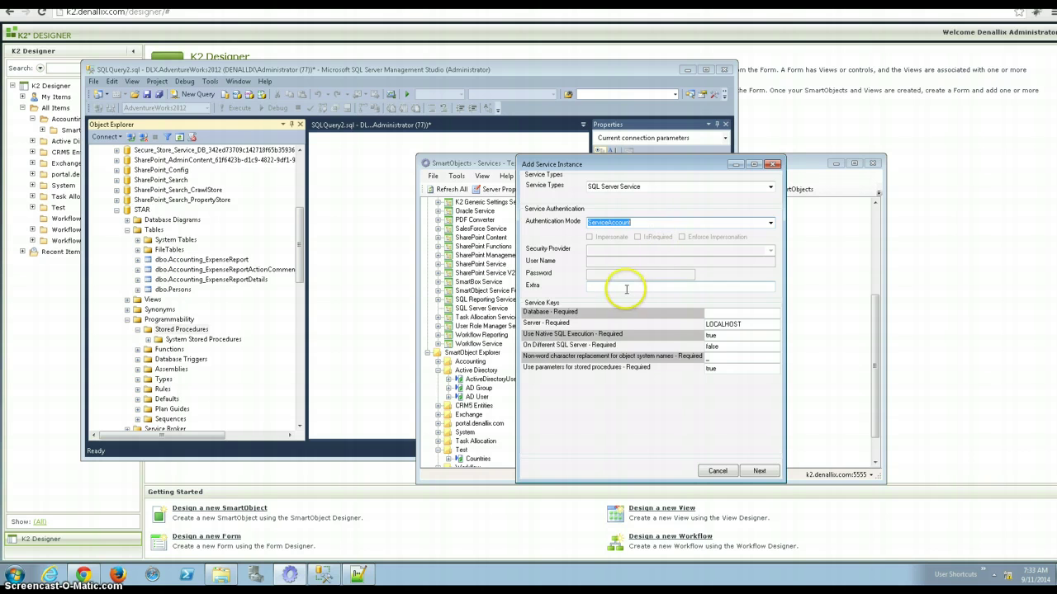
# Step: Set server DLX, database STAR and Use Native SQL Execution true, then continue
pyautogui.click(744, 322)
pyautogui.moveTo(737, 324); pyautogui.dragTo(668, 323)
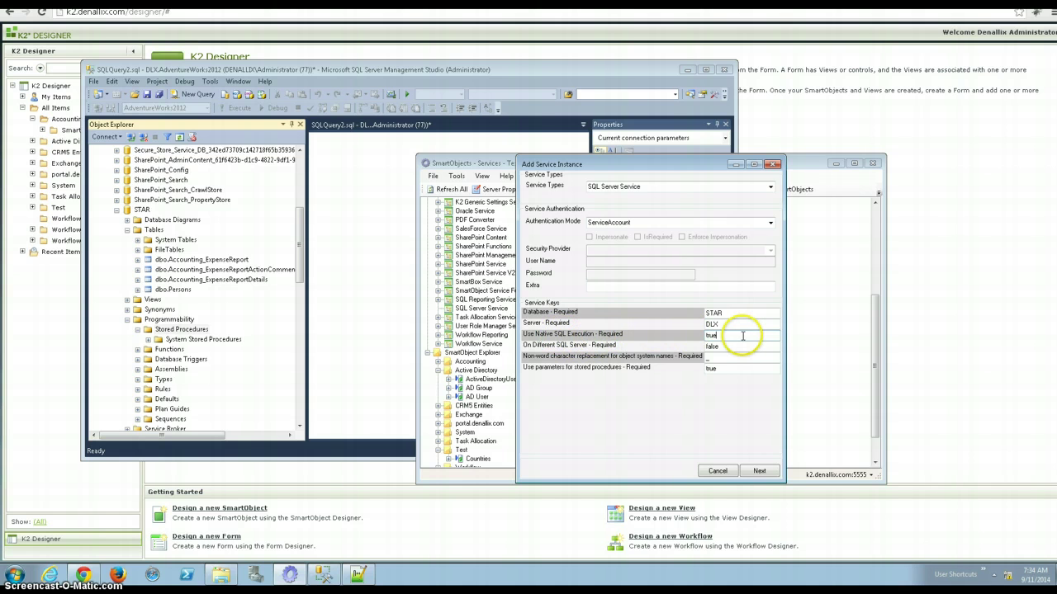
pyautogui.moveTo(708, 336); pyautogui.dragTo(728, 338)
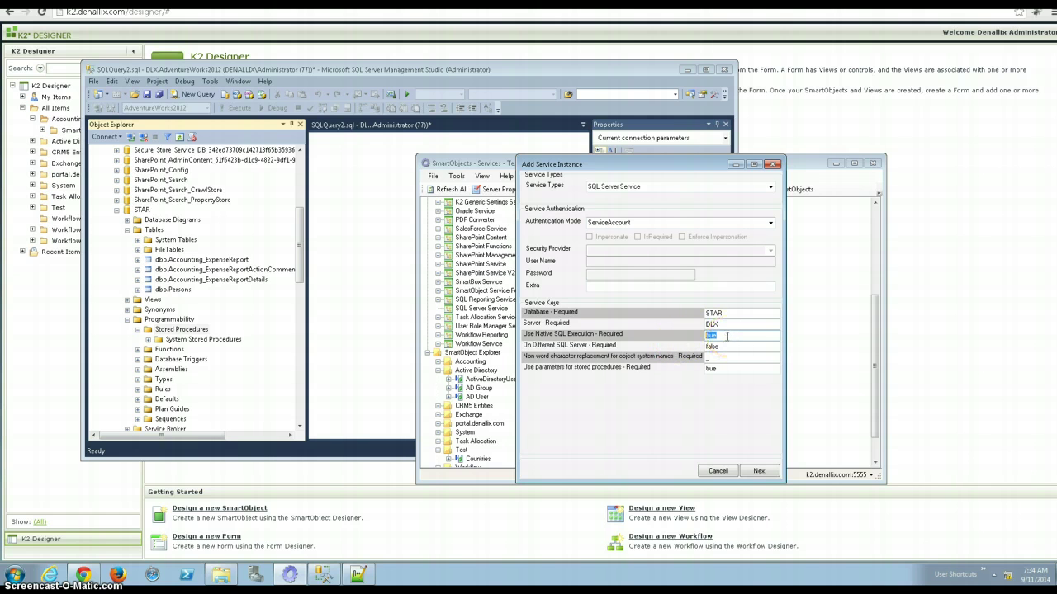
pyautogui.click(723, 334)
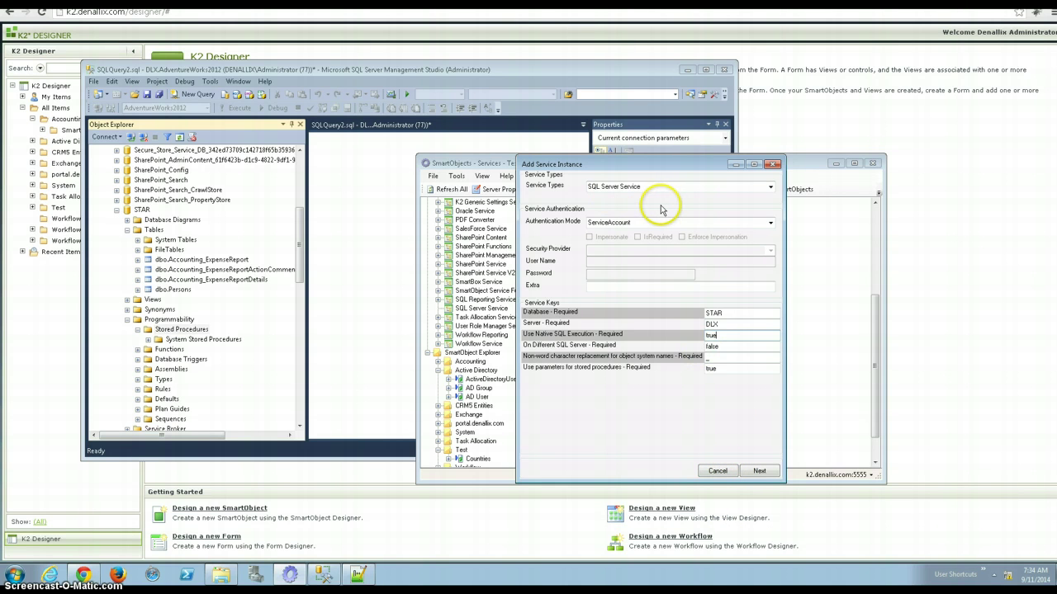
pyautogui.click(728, 312)
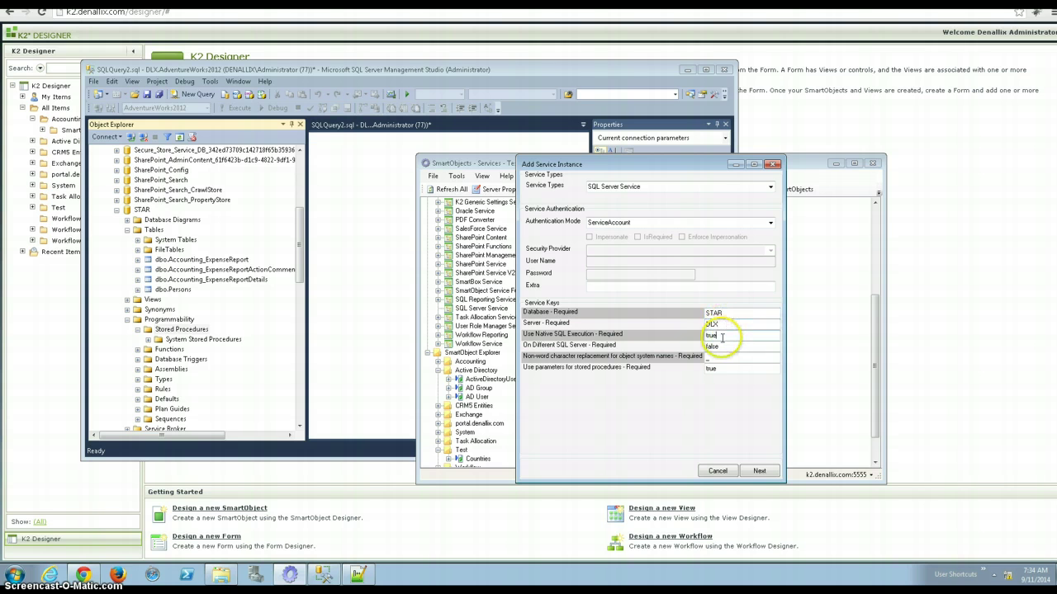
pyautogui.click(759, 472)
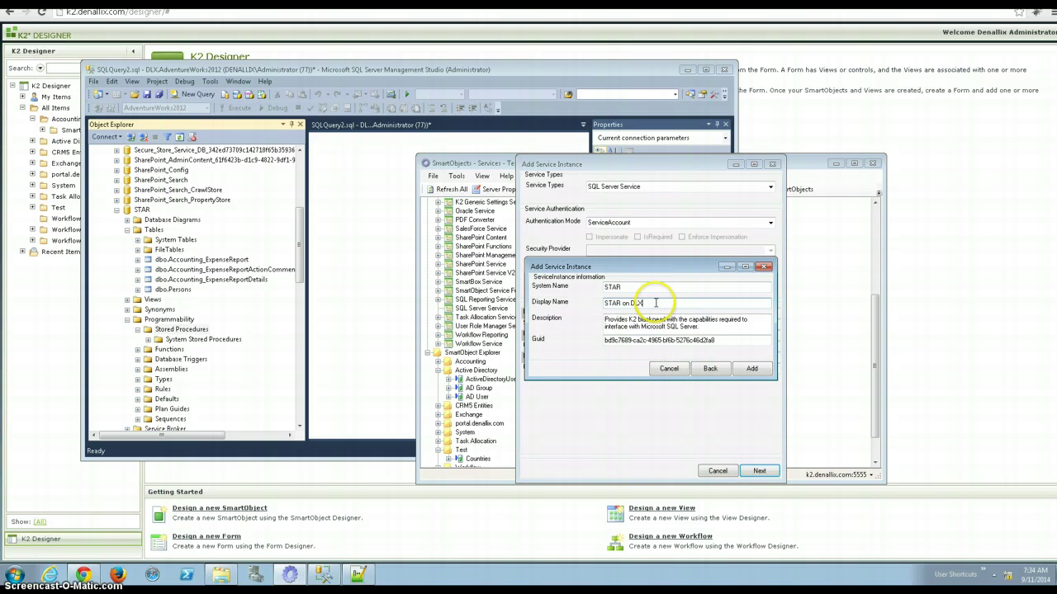
# Step: Change the instance Display Name to STAR, keep the default description, and add the instance
pyautogui.moveTo(653, 304); pyautogui.dragTo(623, 303)
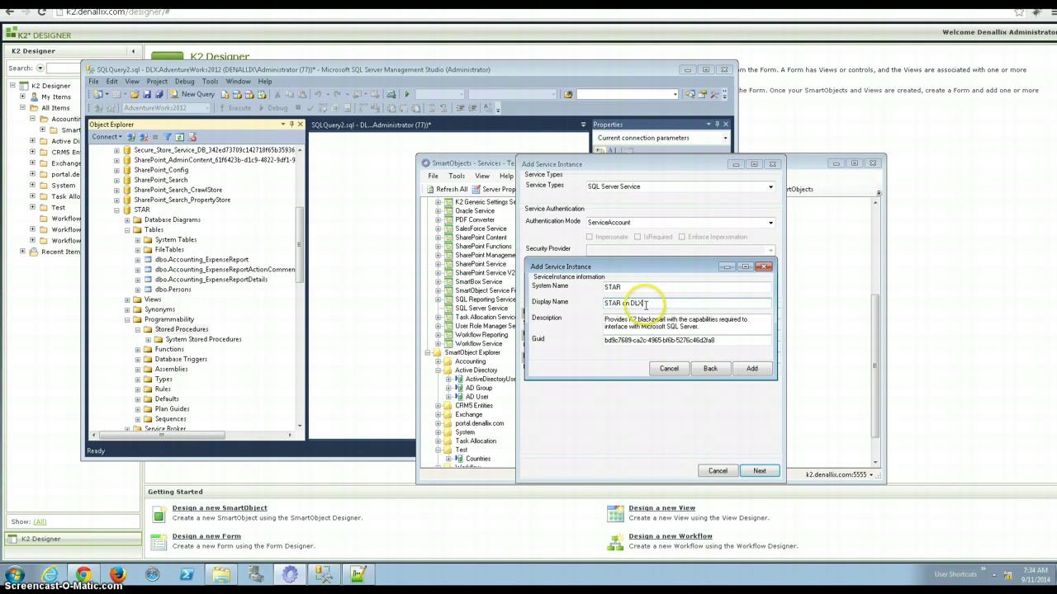
pyautogui.moveTo(708, 304)
pyautogui.mouseDown()
pyautogui.moveTo(625, 305)
pyautogui.moveTo(692, 308)
pyautogui.mouseUp()
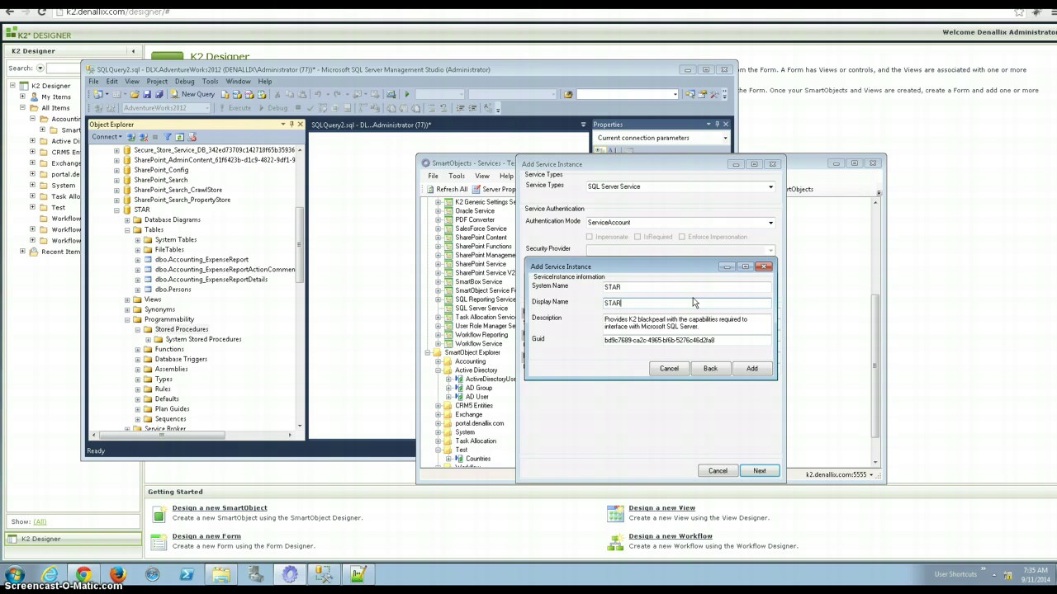
pyautogui.hotkey('shift', 'Tab')
pyautogui.press('Tab')
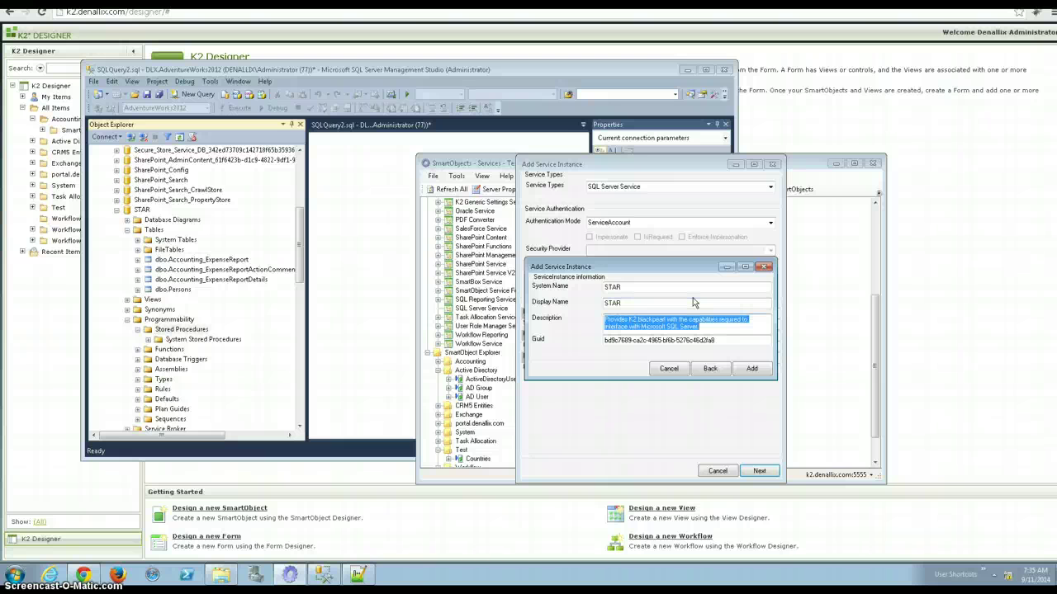
pyautogui.click(729, 344)
pyautogui.moveTo(728, 344); pyautogui.dragTo(570, 345)
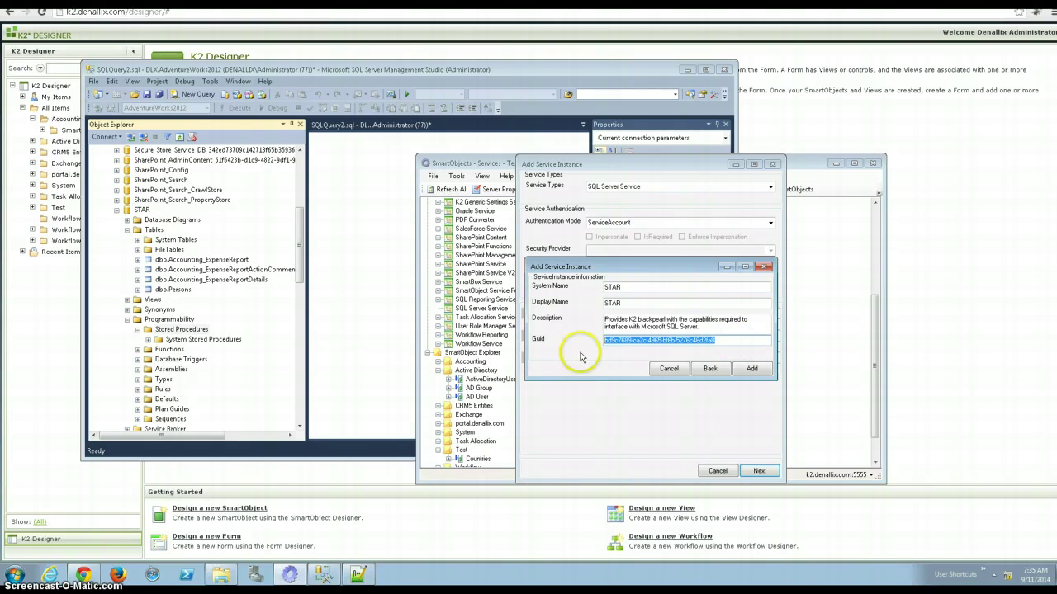
pyautogui.click(749, 370)
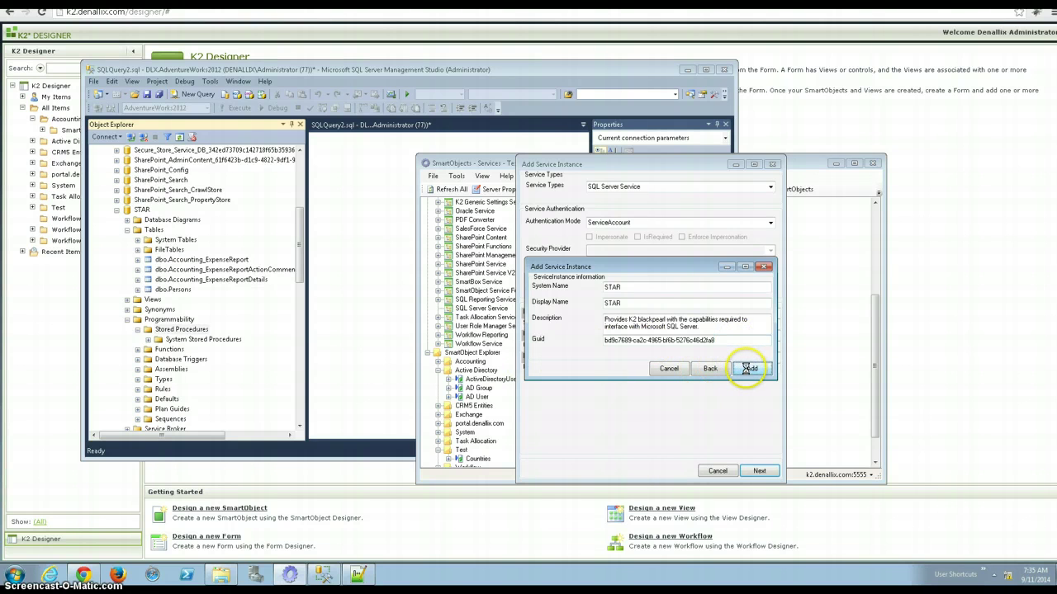
# Step: Acknowledge the added instance and expand SQL Server Service > STAR and SharePoint Service V2 in the tree
pyautogui.click(598, 322)
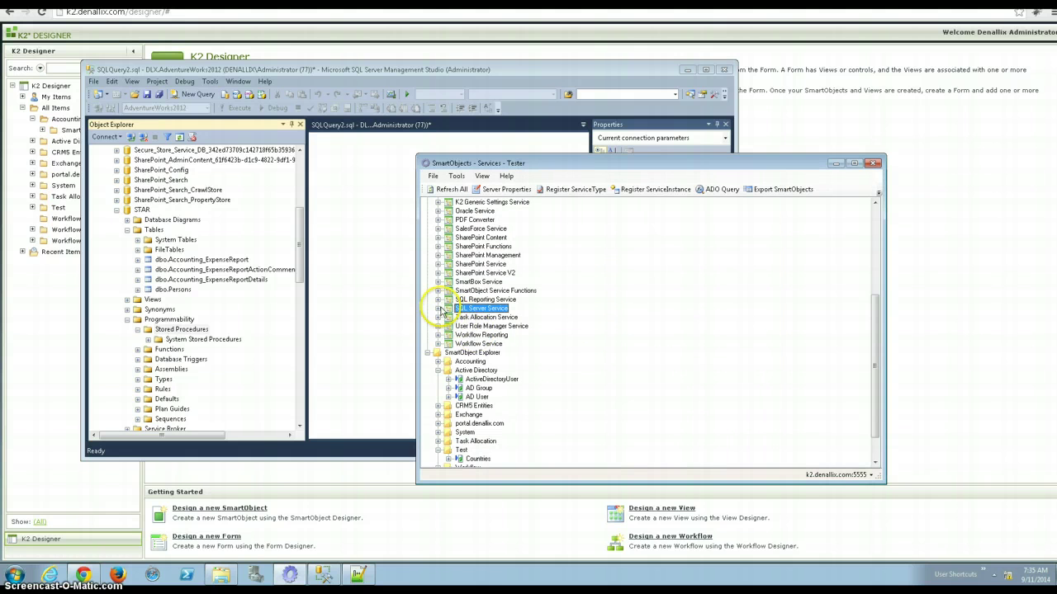
pyautogui.click(438, 308)
pyautogui.doubleClick(472, 317)
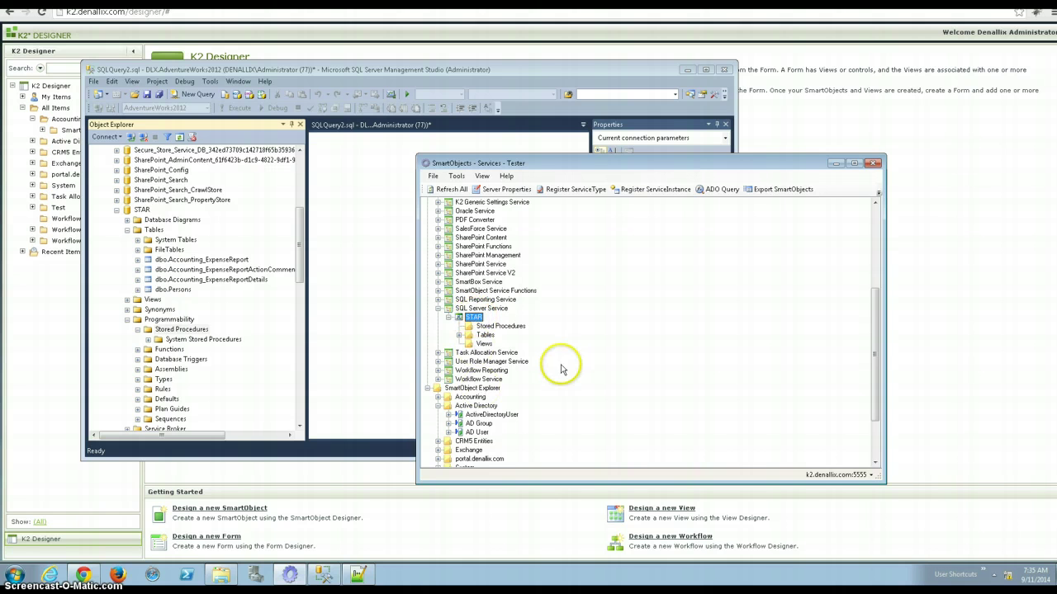
pyautogui.doubleClick(440, 273)
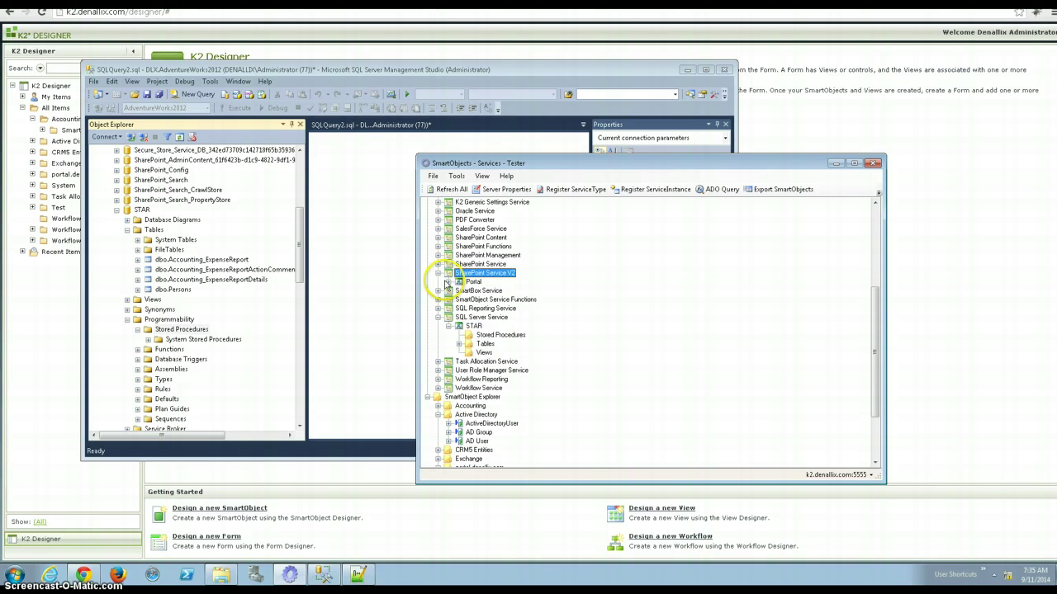
pyautogui.click(449, 282)
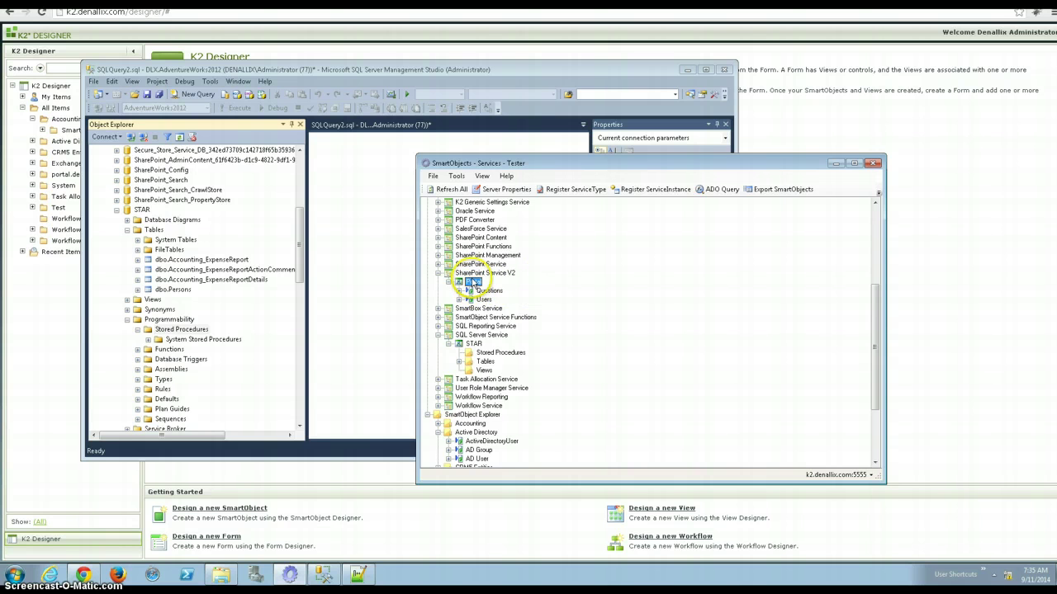
pyautogui.rightClick(484, 273)
pyautogui.click(668, 281)
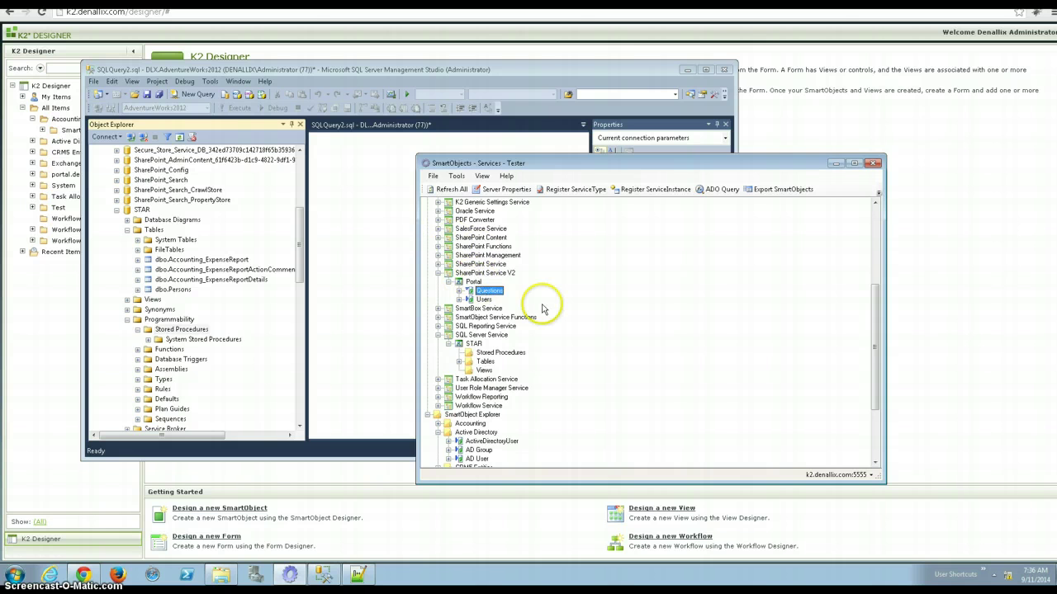
# Step: Expand STAR's Tables folder to show its four dbo tables and select [dbo].[Persons]
pyautogui.scroll(-4, 495, 380)
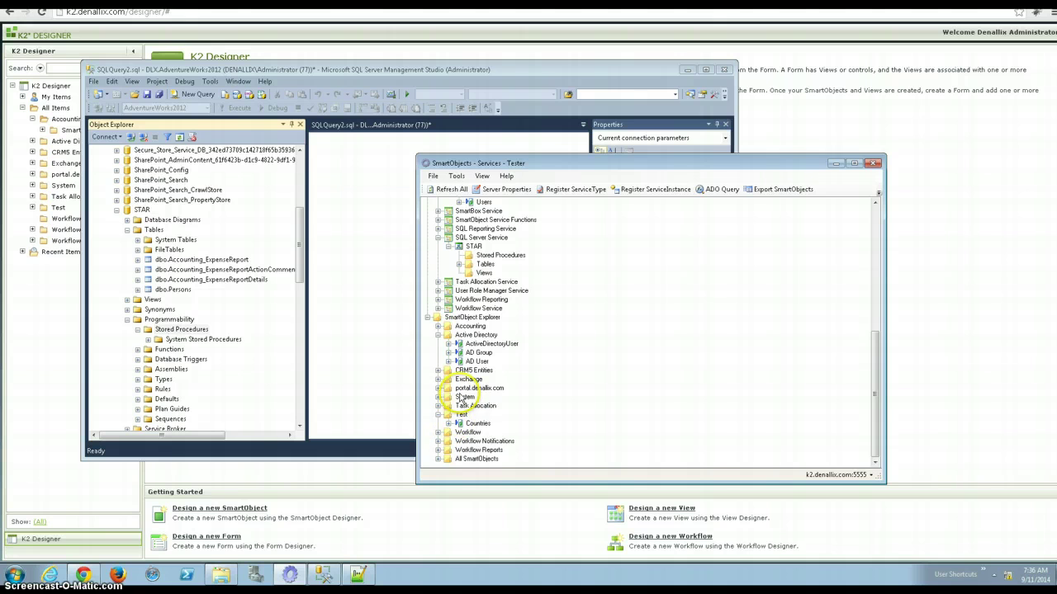
pyautogui.scroll(3, 520, 355)
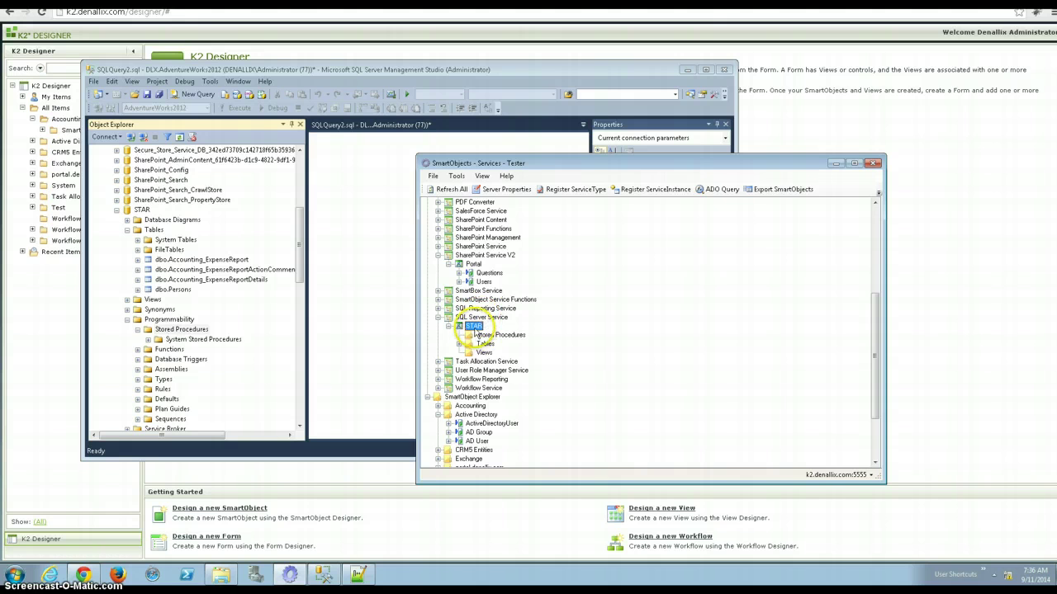
pyautogui.rightClick(474, 327)
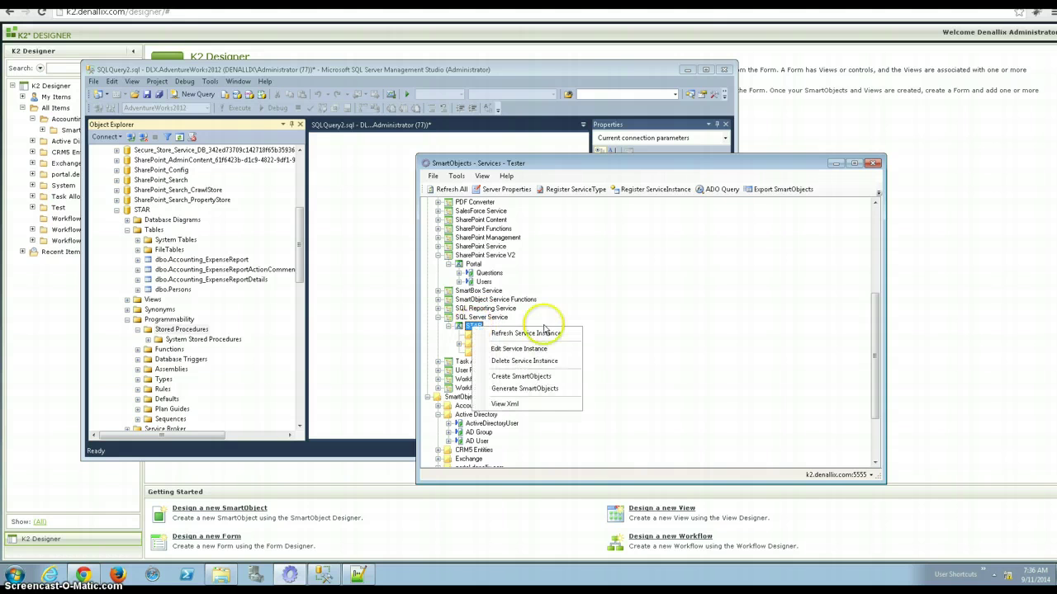
pyautogui.click(454, 342)
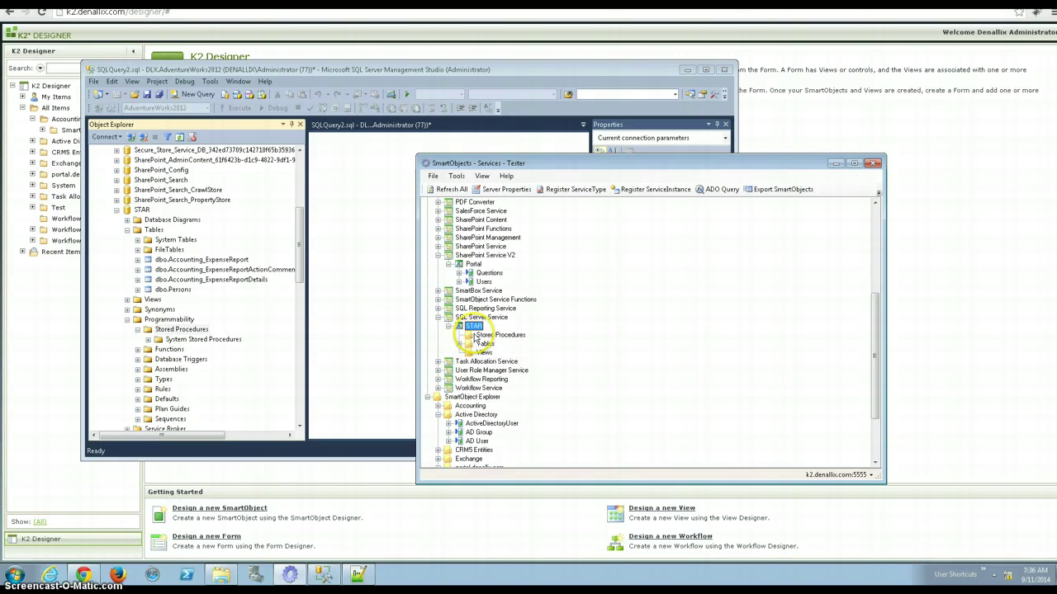
pyautogui.click(498, 335)
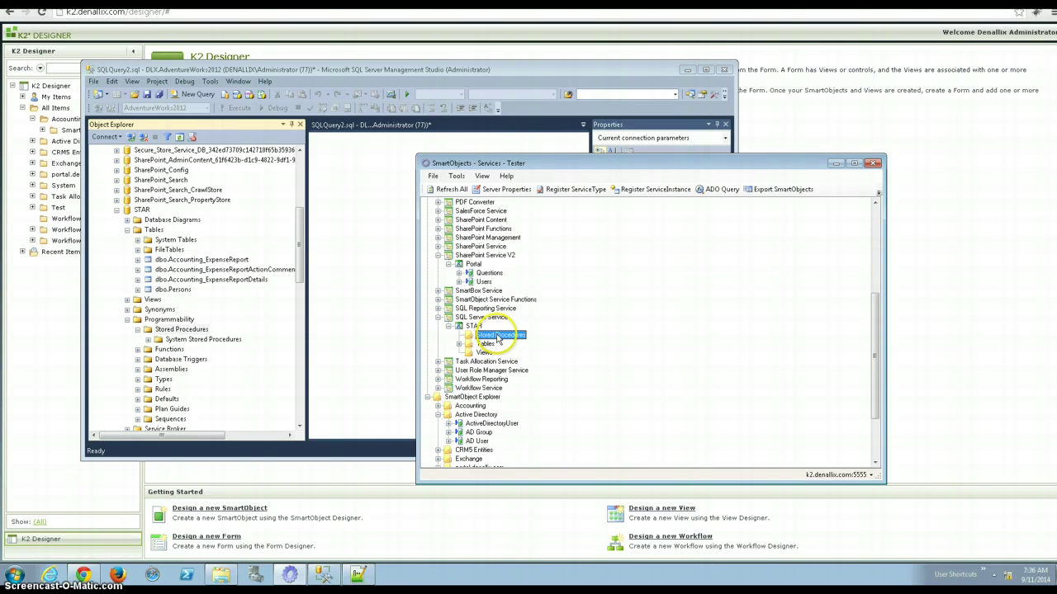
pyautogui.doubleClick(481, 343)
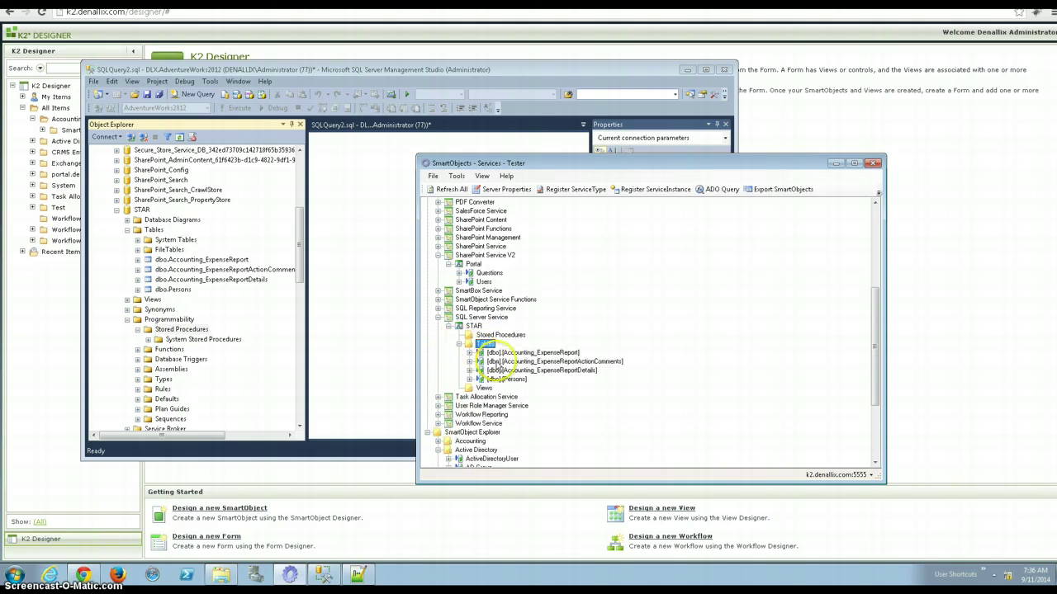
pyautogui.click(505, 378)
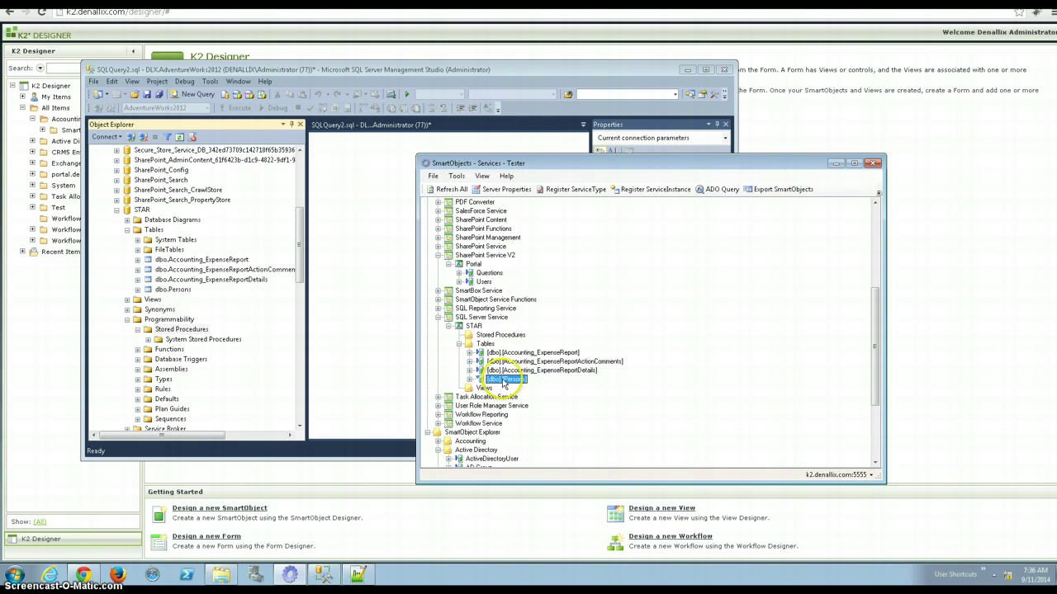
# Step: Create a SmartObject for [dbo].[Persons] only, excluding the three Accounting tables, under main category STAR
pyautogui.rightClick(473, 328)
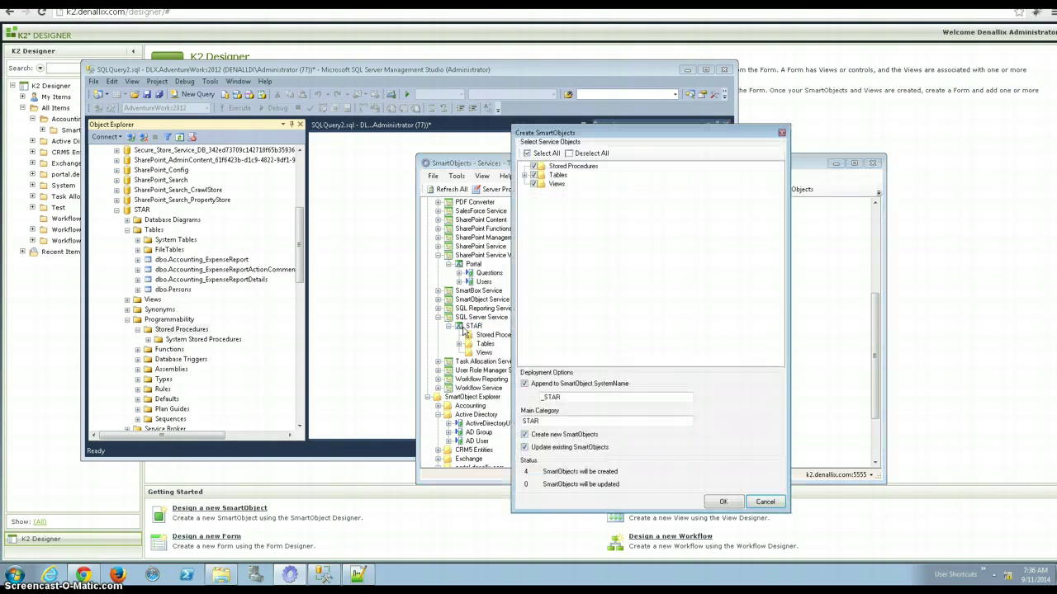
pyautogui.click(525, 176)
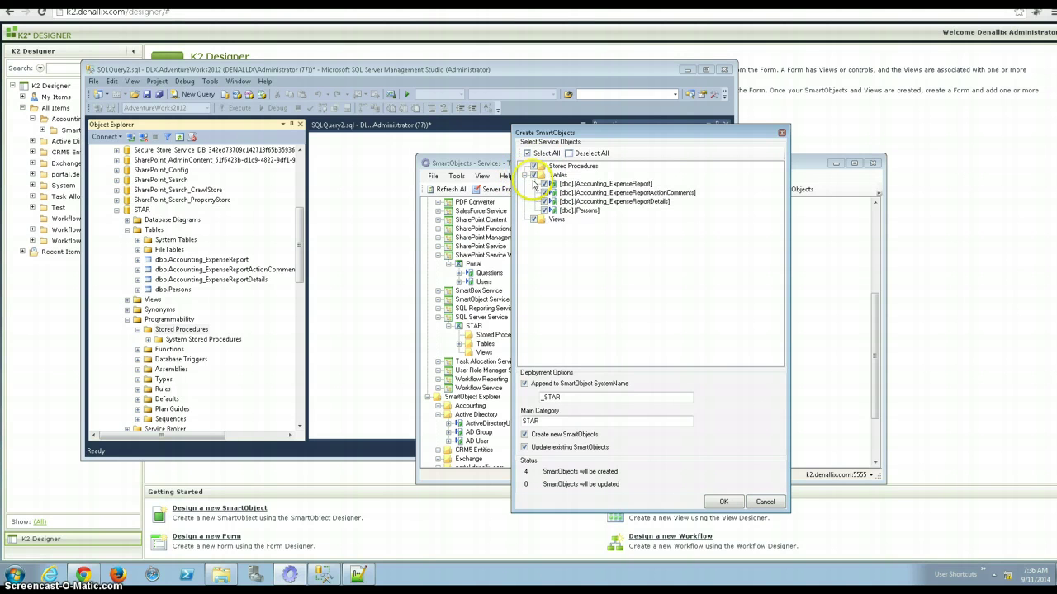
pyautogui.click(545, 183)
pyautogui.click(545, 192)
pyautogui.click(544, 201)
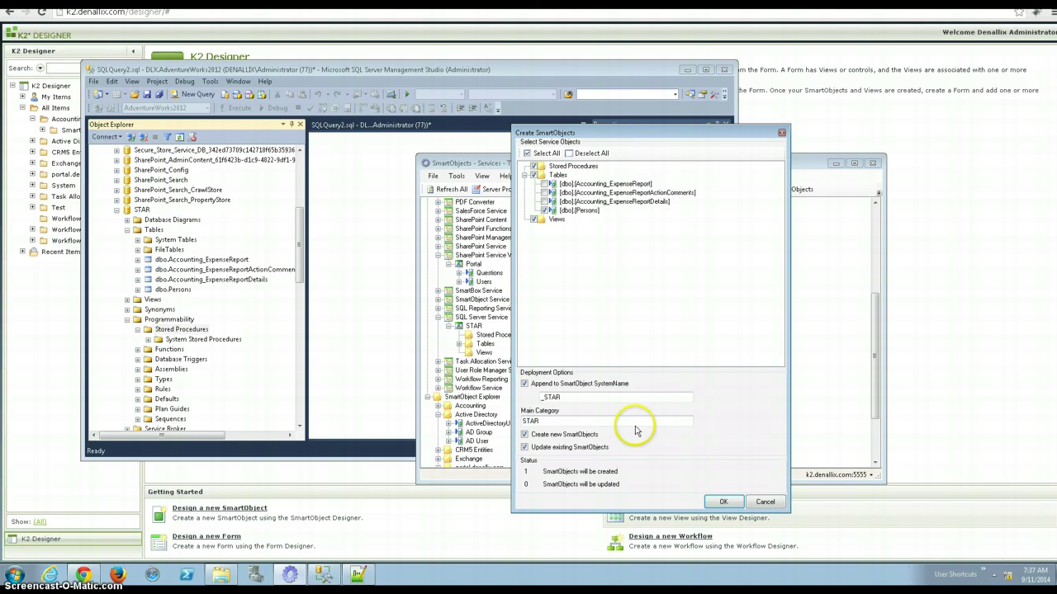
pyautogui.click(584, 423)
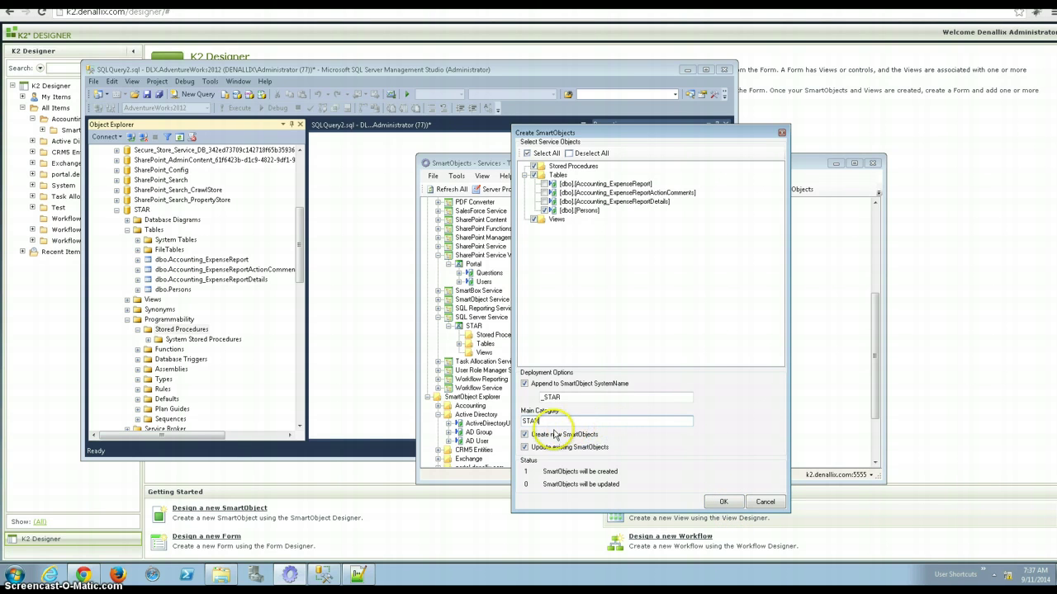
pyautogui.click(723, 503)
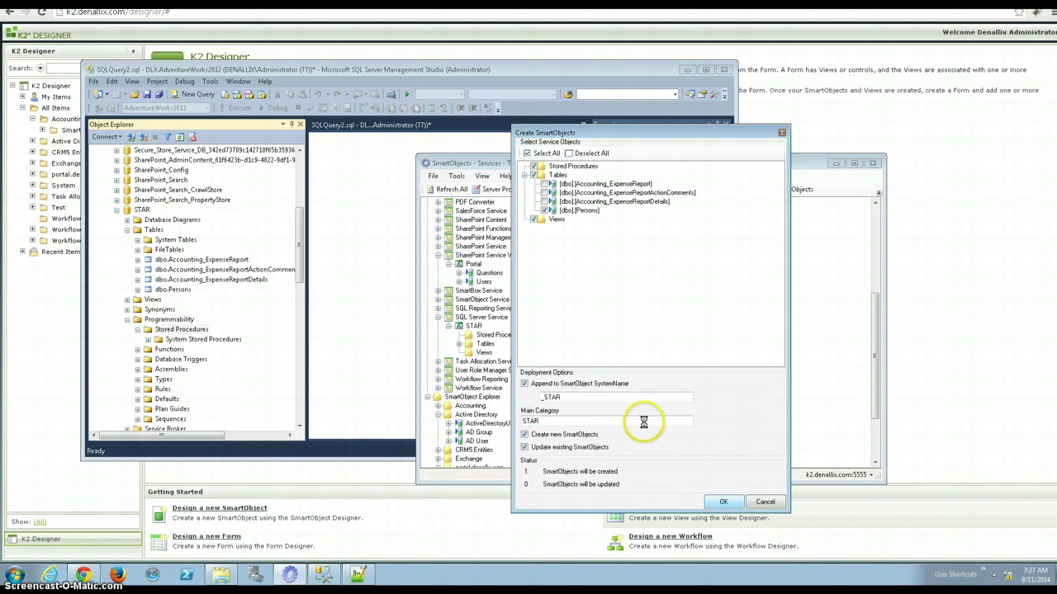
# Step: Open the Execute SmartObject window for [dbo].[Persons] from SmartObject Explorer > STAR > Tables
pyautogui.click(596, 320)
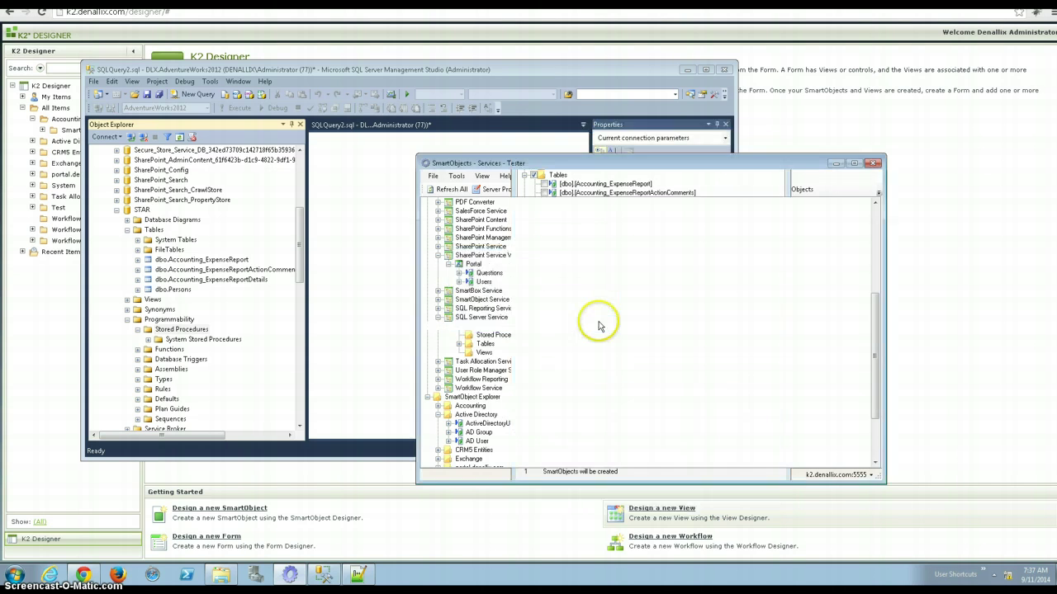
pyautogui.scroll(-1, 572, 368)
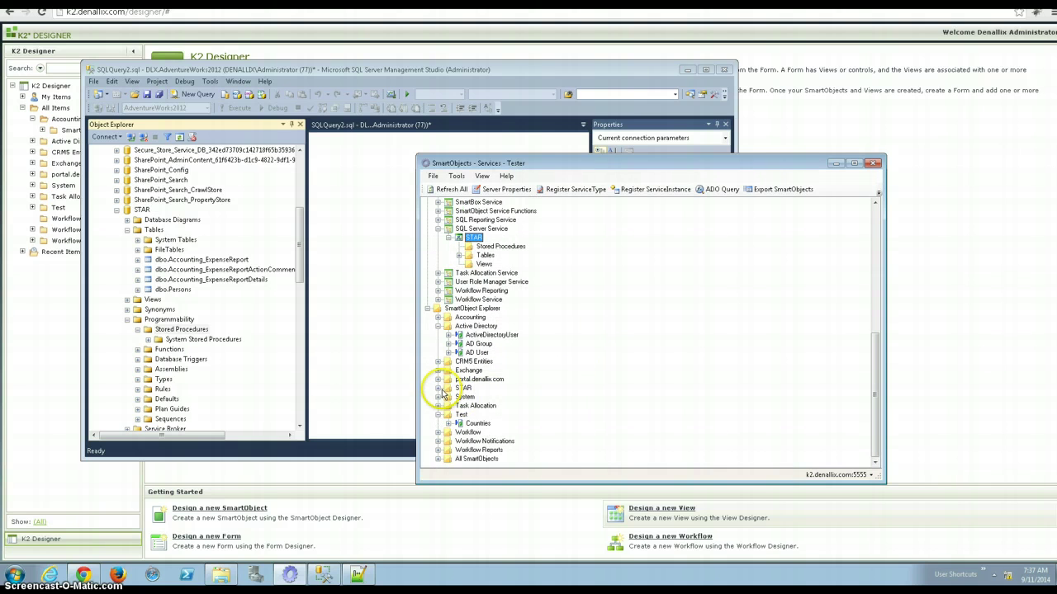
pyautogui.click(447, 388)
pyautogui.click(437, 388)
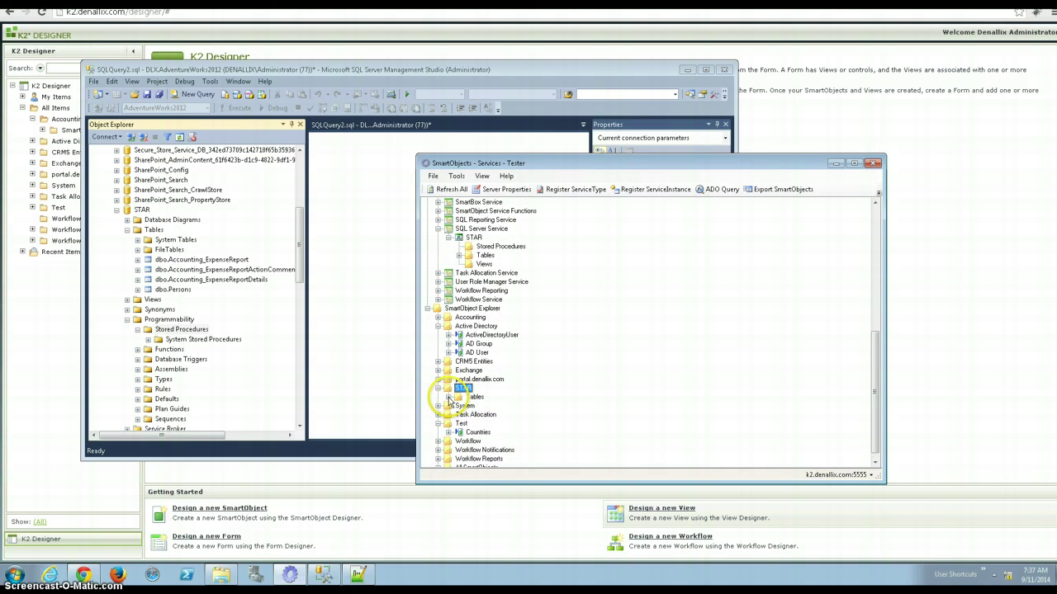
pyautogui.doubleClick(474, 397)
pyautogui.rightClick(496, 409)
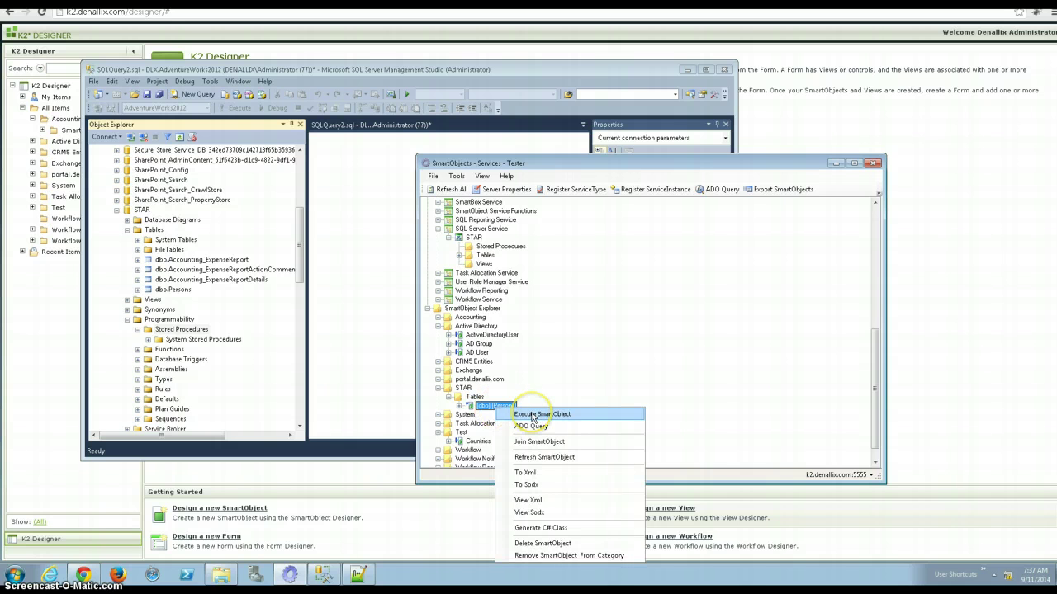
pyautogui.click(532, 415)
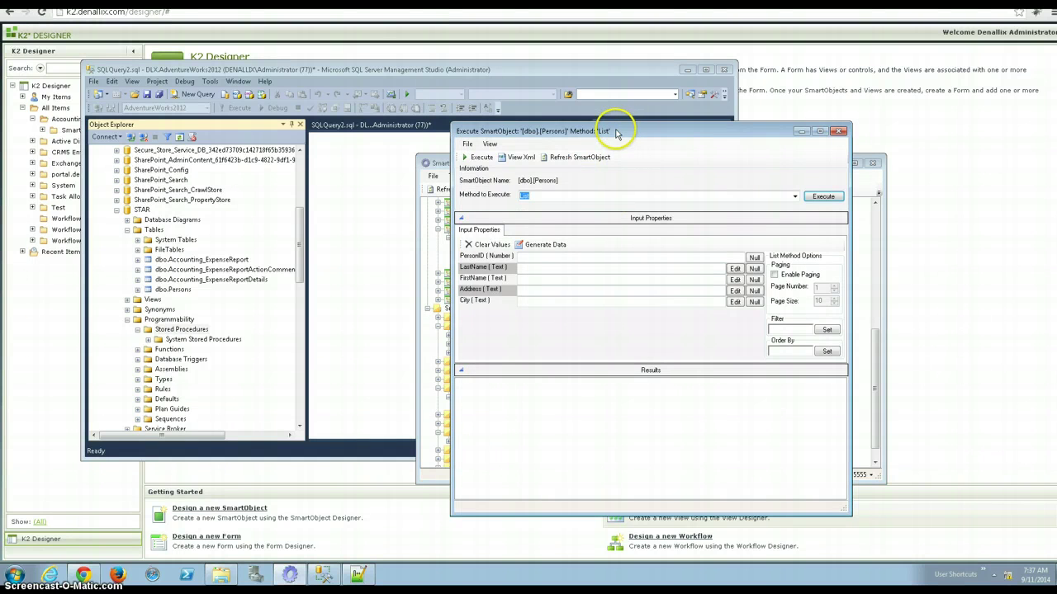
# Step: Execute the List method, returning an empty PersonID/LastName/FirstName/Address/City grid
pyautogui.moveTo(608, 132); pyautogui.dragTo(670, 106)
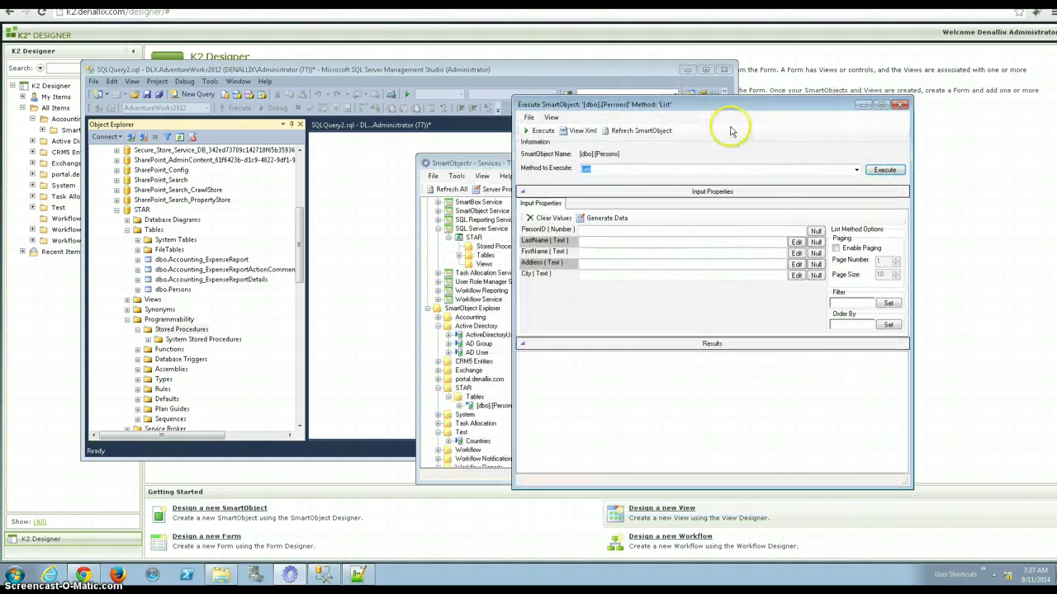
pyautogui.click(856, 170)
pyautogui.click(857, 177)
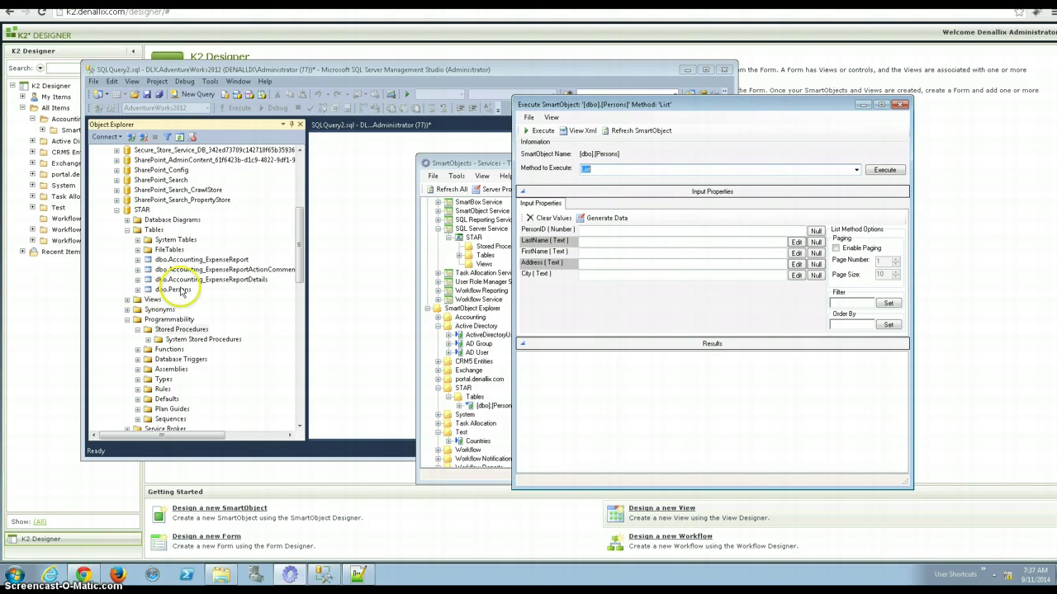
pyautogui.click(882, 169)
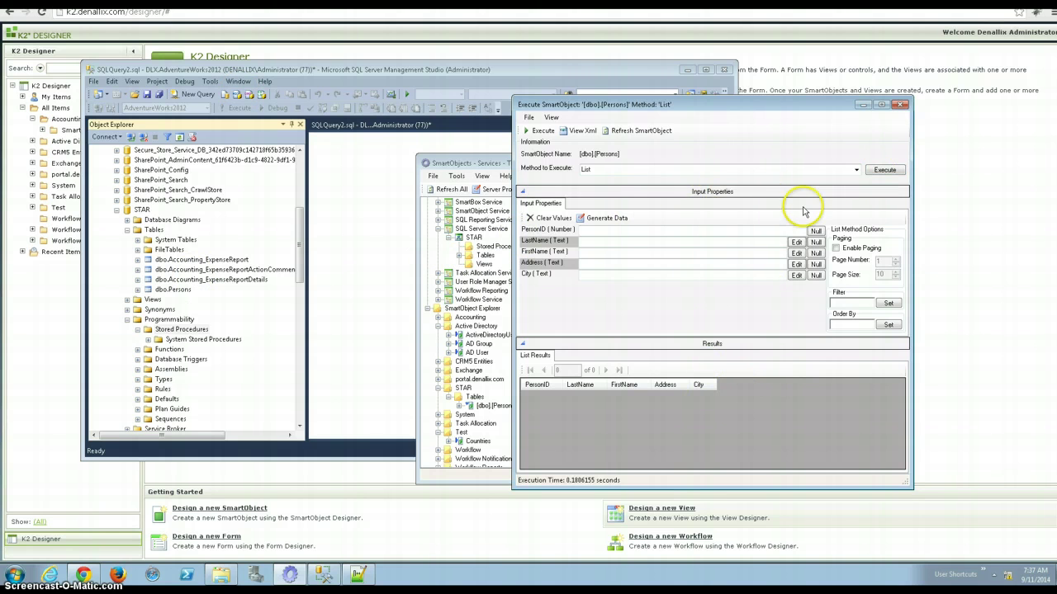
# Step: Close the Execute SmartObject window to see the four dbo SmartObjects under STAR
pyautogui.click(901, 105)
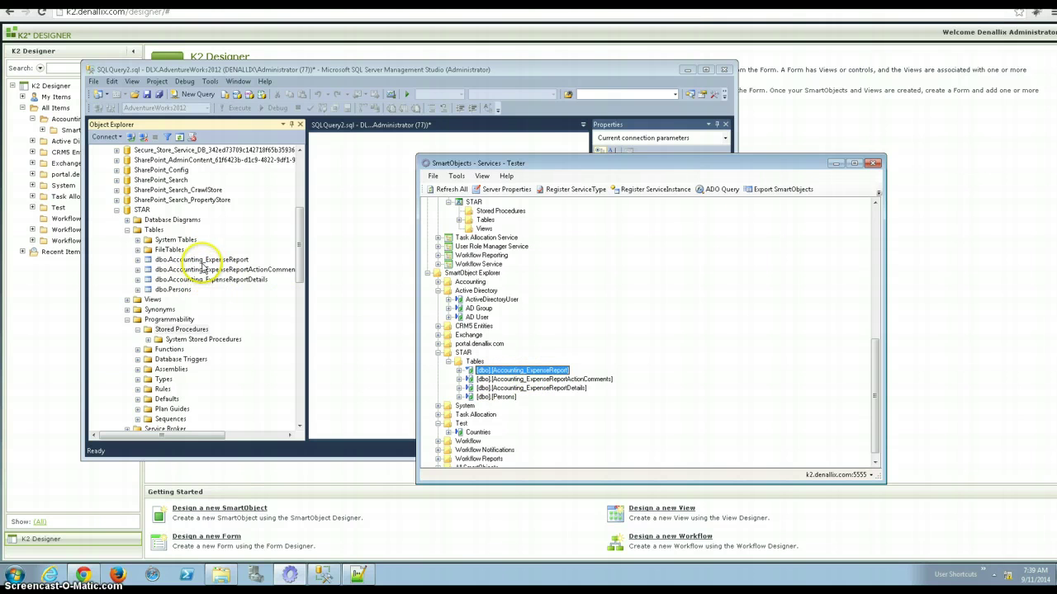
pyautogui.click(205, 260)
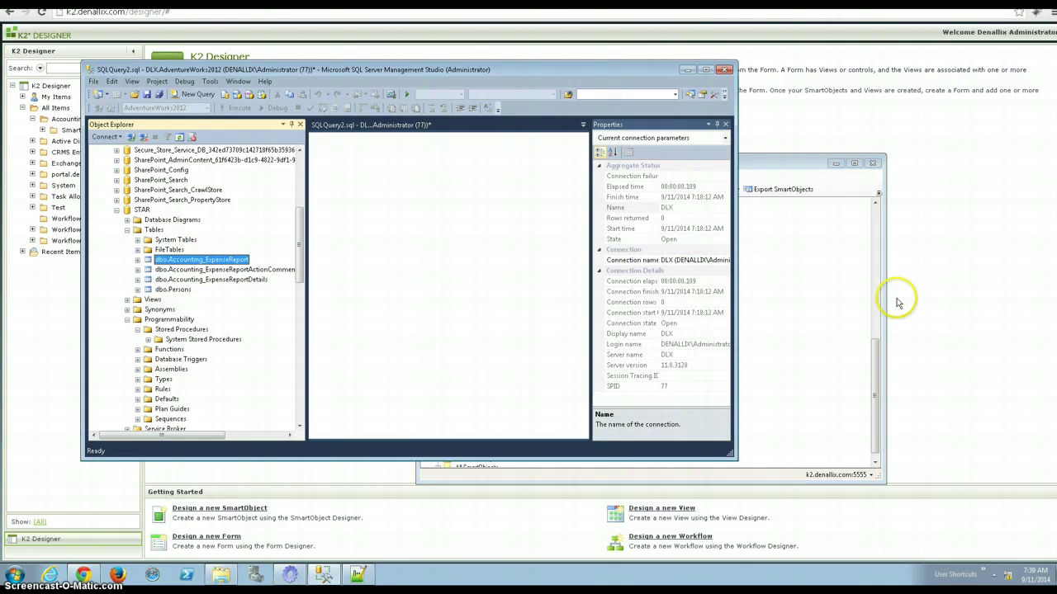
pyautogui.click(789, 291)
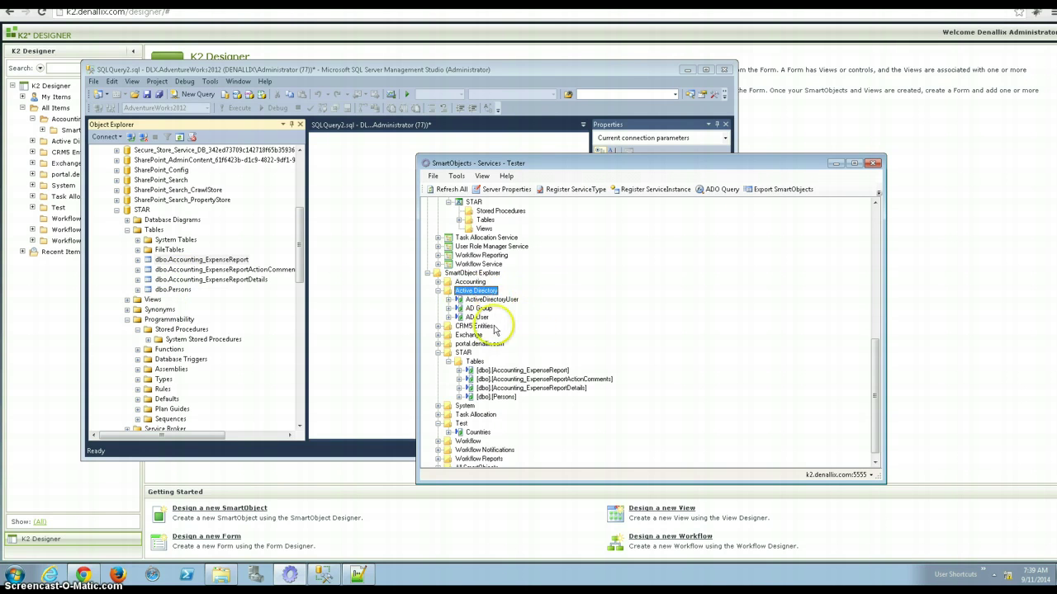
# Step: Bring up the action list for the STAR SQL Server service instance
pyautogui.press('Down')
pyautogui.scroll(5, 545, 330)
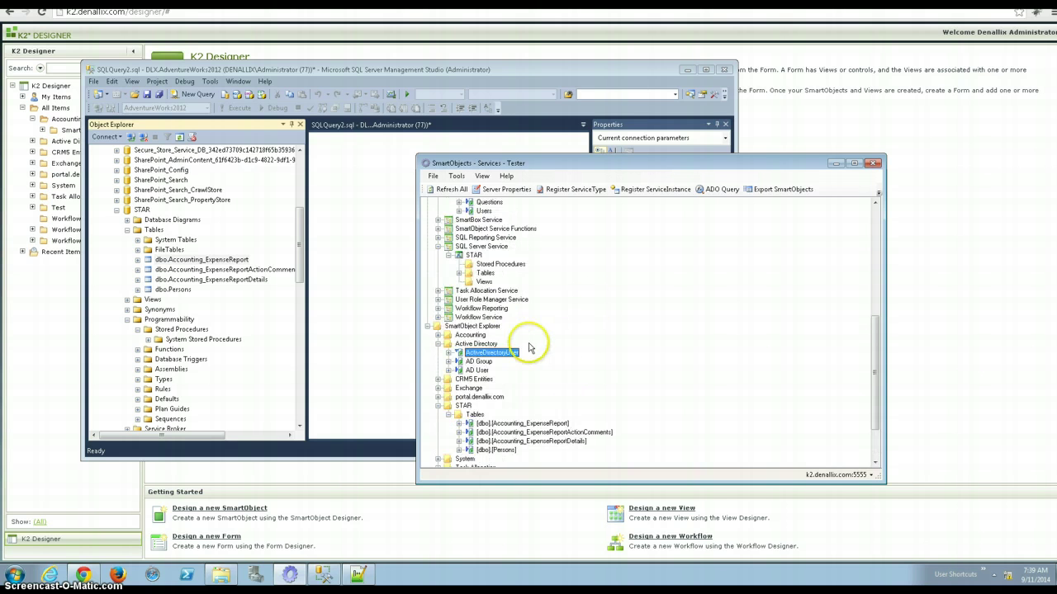
pyautogui.rightClick(475, 335)
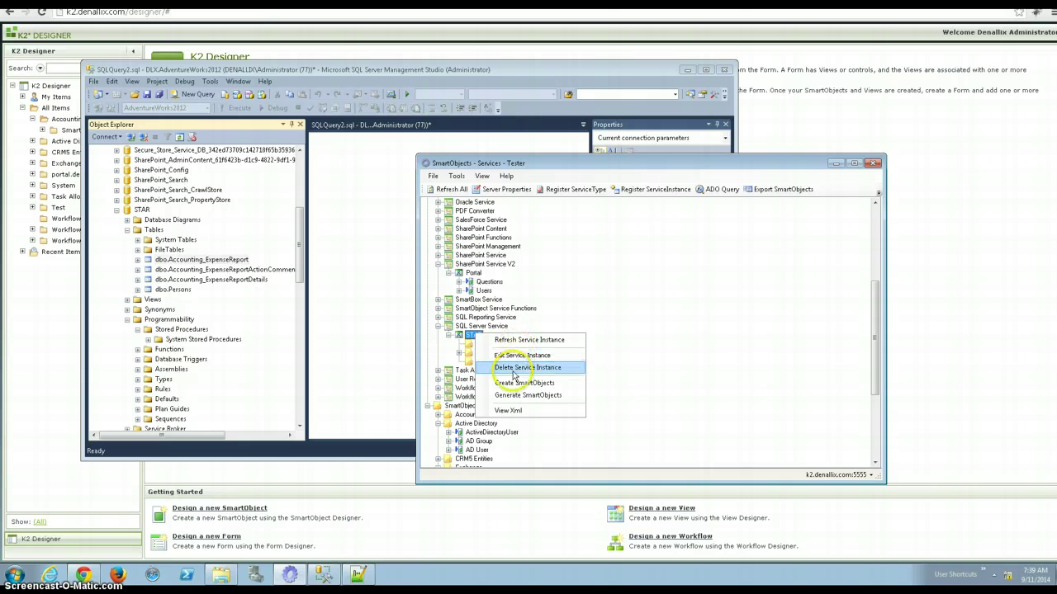
# Step: Review the four STAR tables in the Generate SmartObjects options, then close the dialog
pyautogui.click(510, 394)
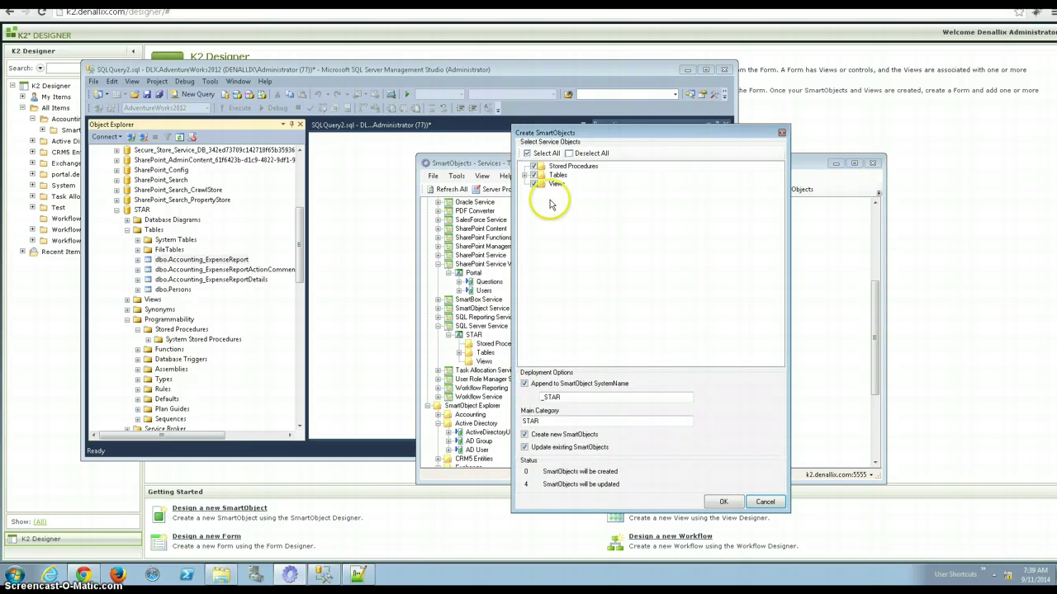
pyautogui.click(525, 176)
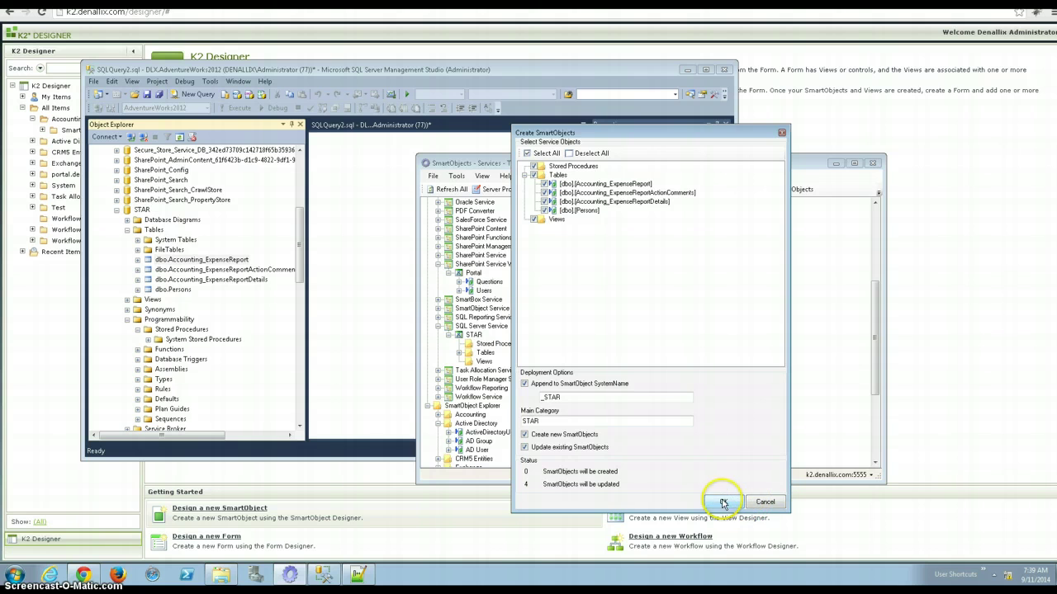
pyautogui.click(765, 503)
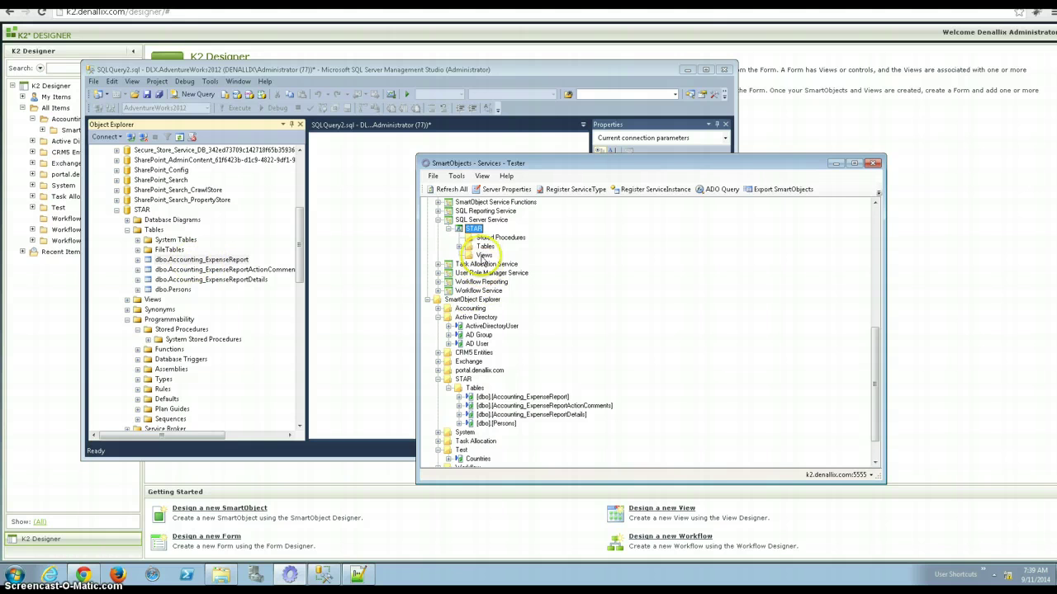
# Step: Refresh the STAR service instance so it lists Stored Procedures, Tables and Views
pyautogui.rightClick(477, 220)
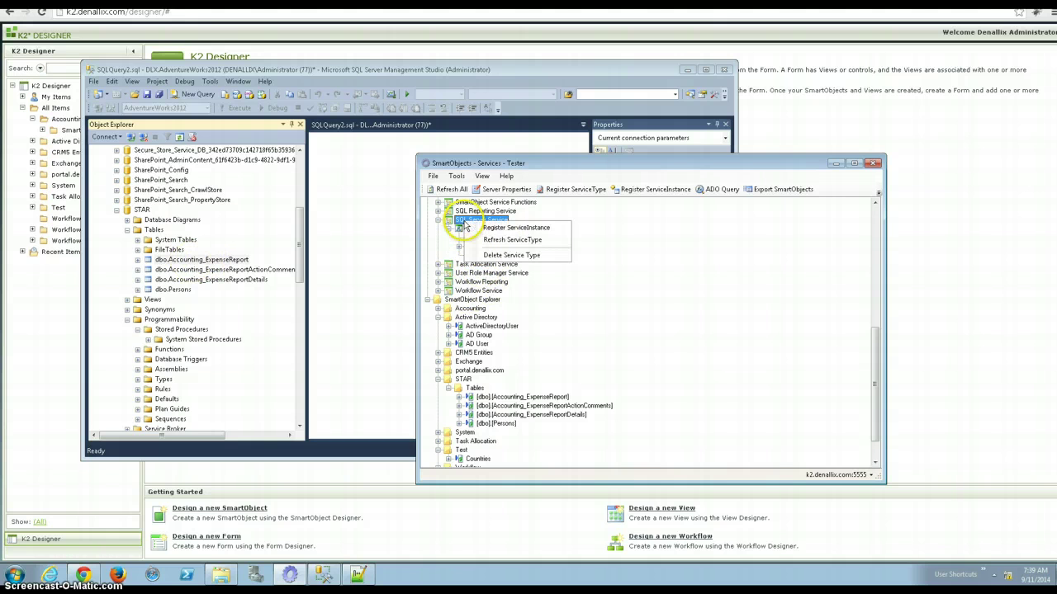
pyautogui.click(503, 240)
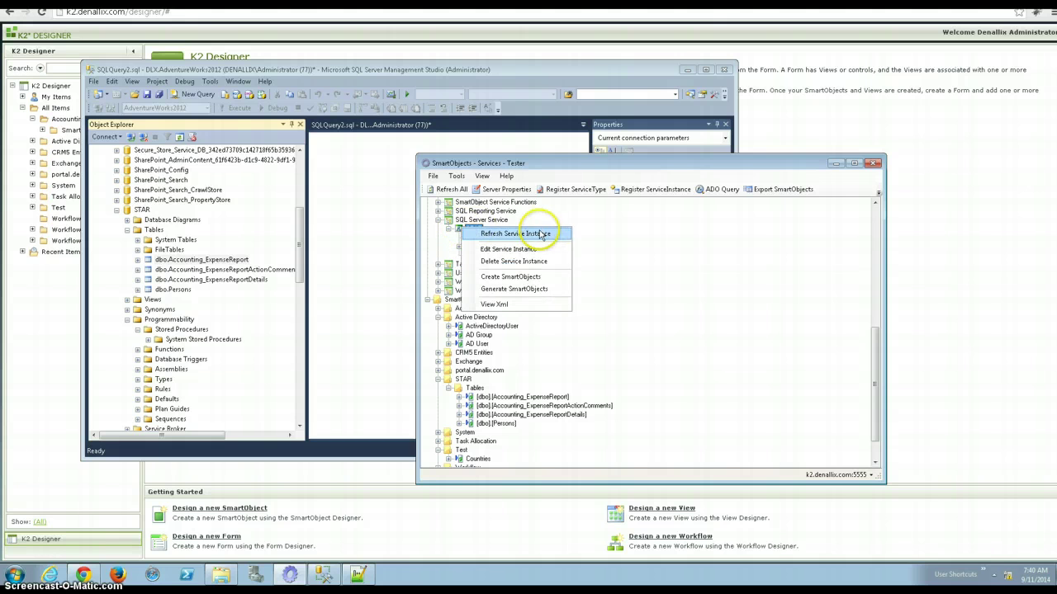
pyautogui.click(504, 234)
pyautogui.rightClick(497, 224)
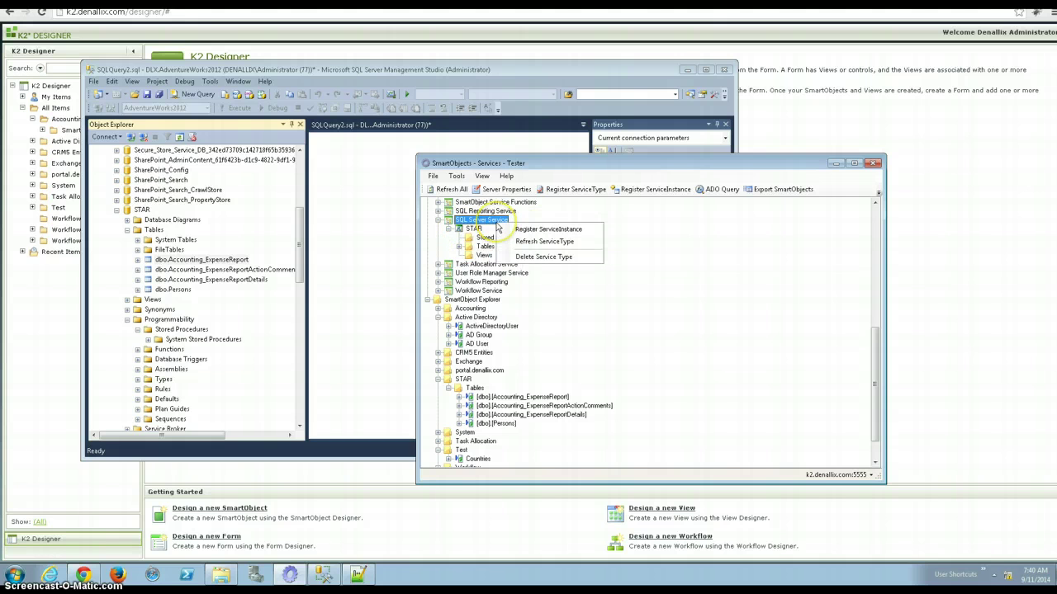
pyautogui.click(522, 238)
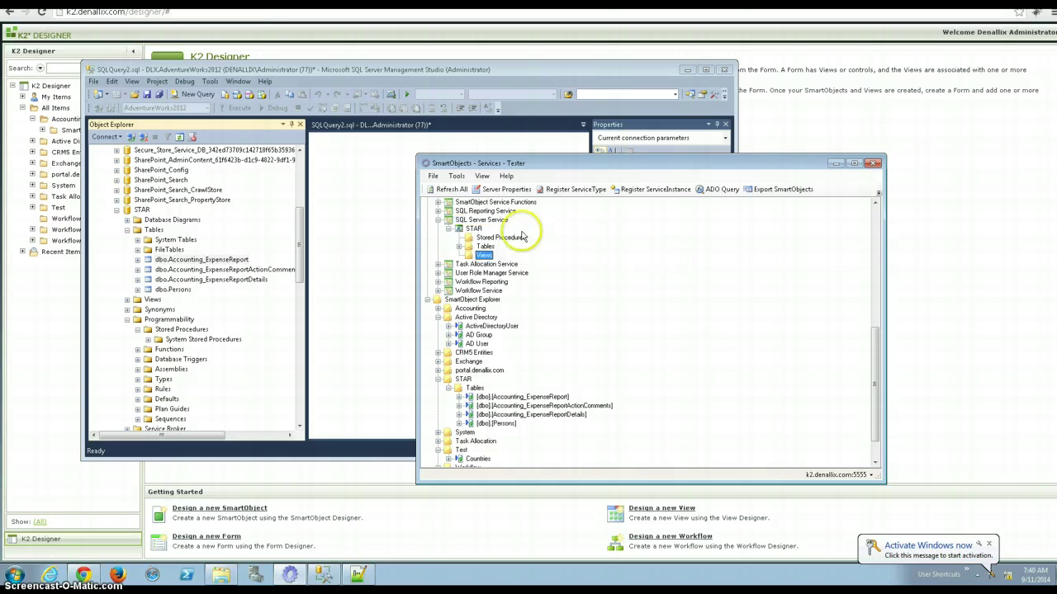
pyautogui.rightClick(477, 230)
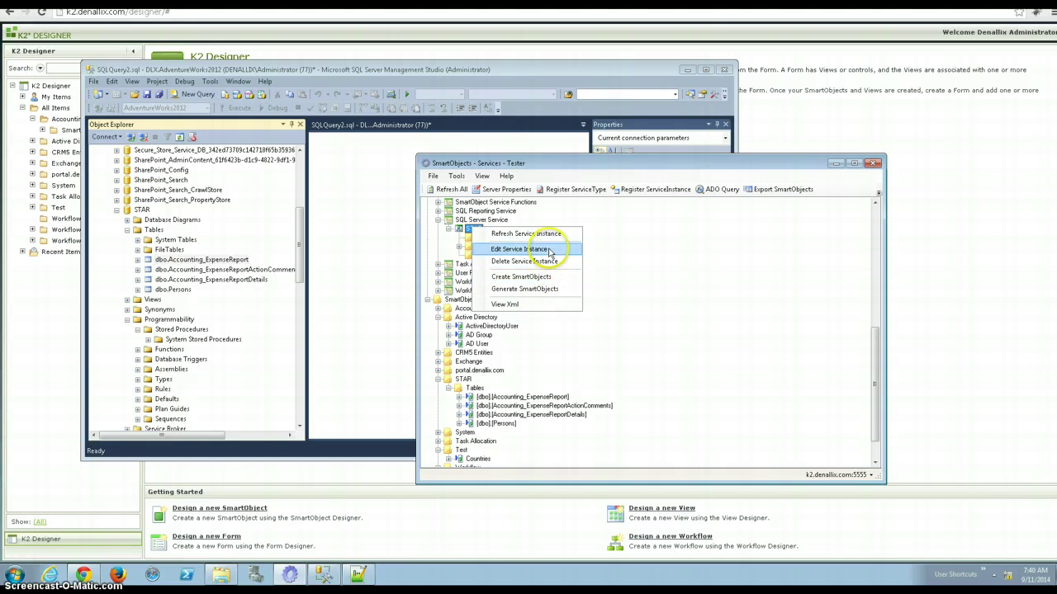
pyautogui.click(531, 235)
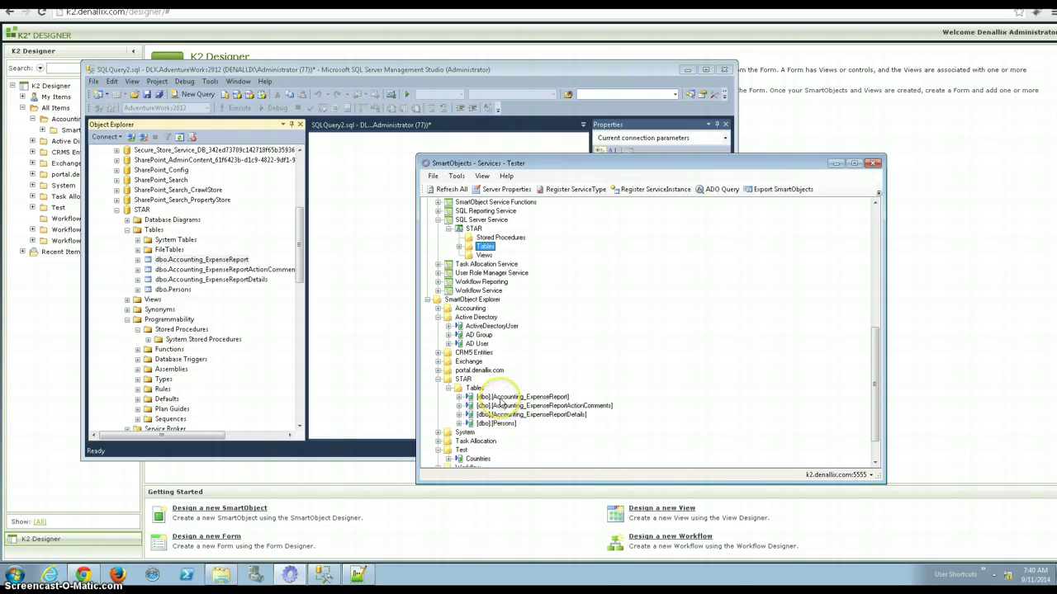
pyautogui.rightClick(500, 398)
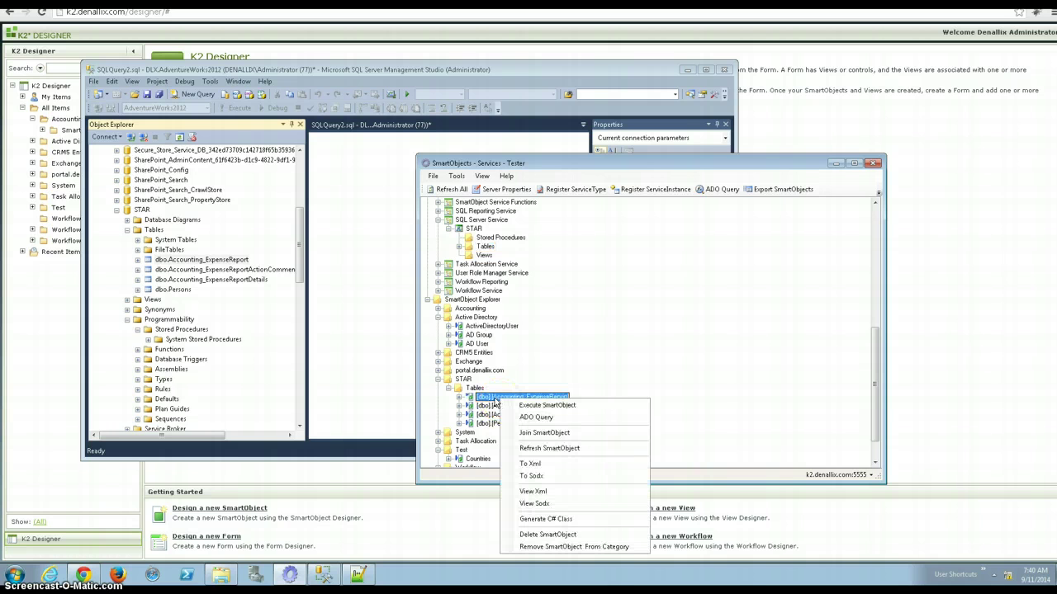
# Step: Execute the List method on [dbo].[Accounting_ExpenseReport], returning one row with CostCenter 1111, then close the window
pyautogui.click(525, 408)
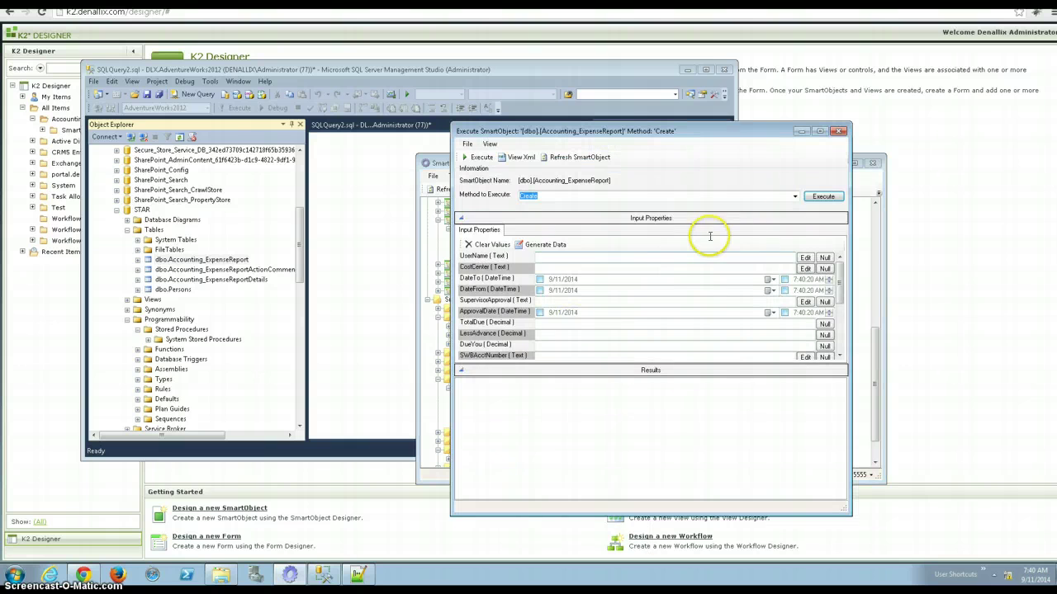
pyautogui.click(795, 199)
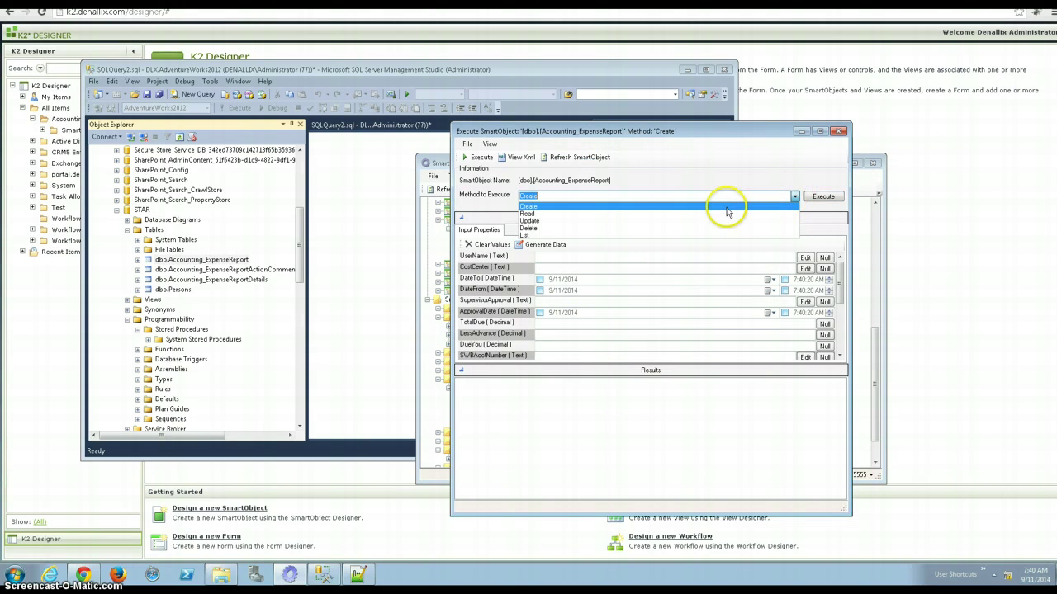
pyautogui.click(677, 237)
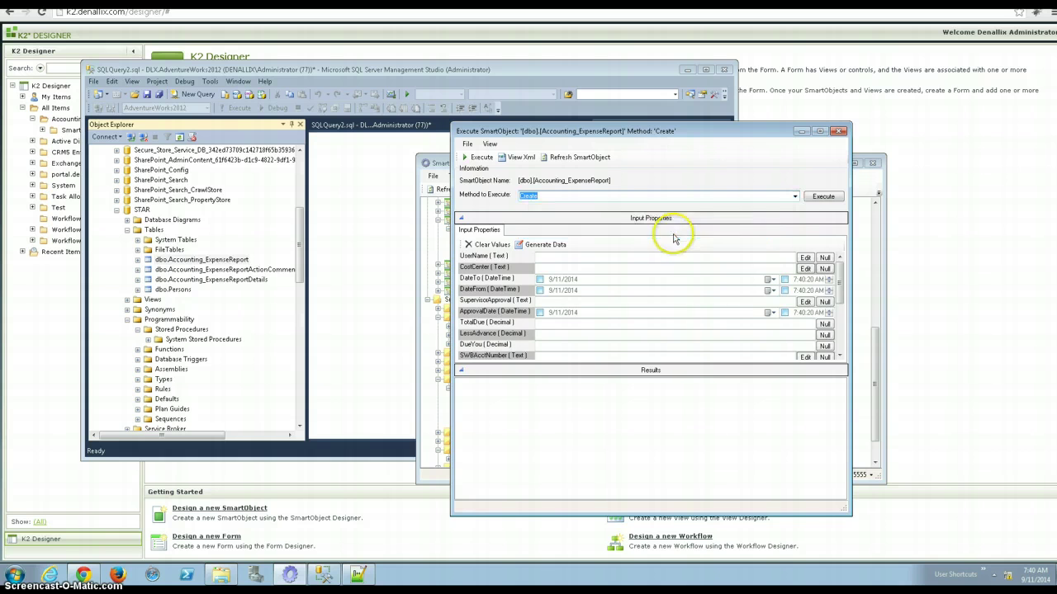
pyautogui.click(822, 196)
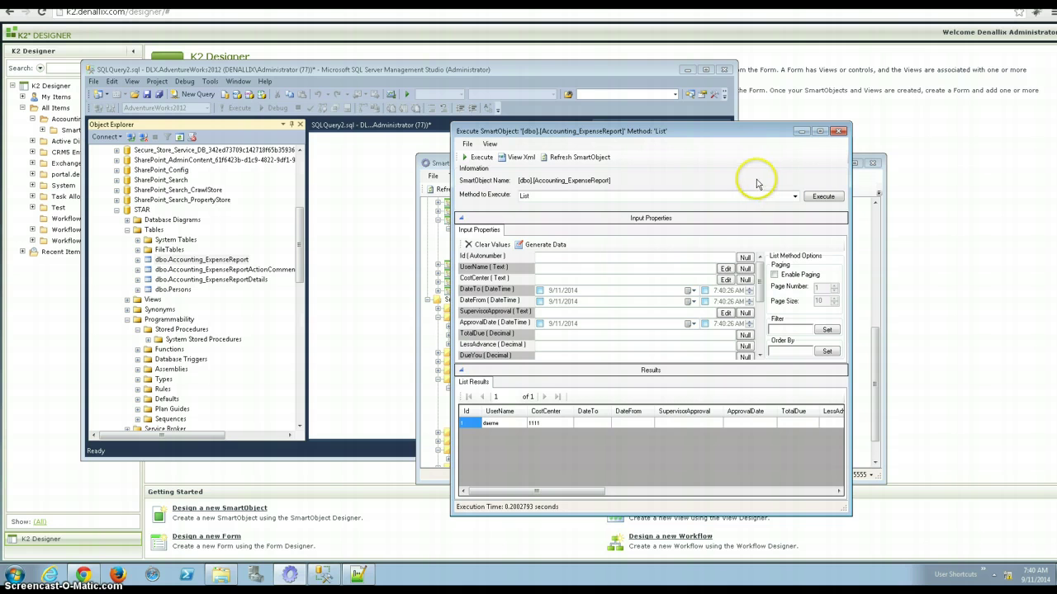
pyautogui.click(838, 132)
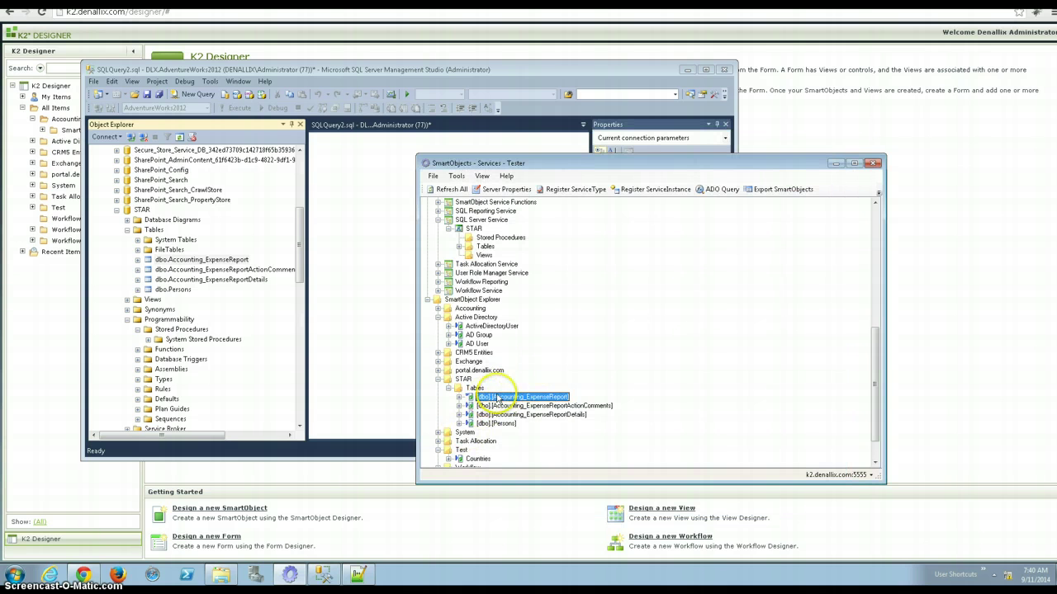
# Step: In K2 Designer, sort the All Items categories by type
pyautogui.click(63, 299)
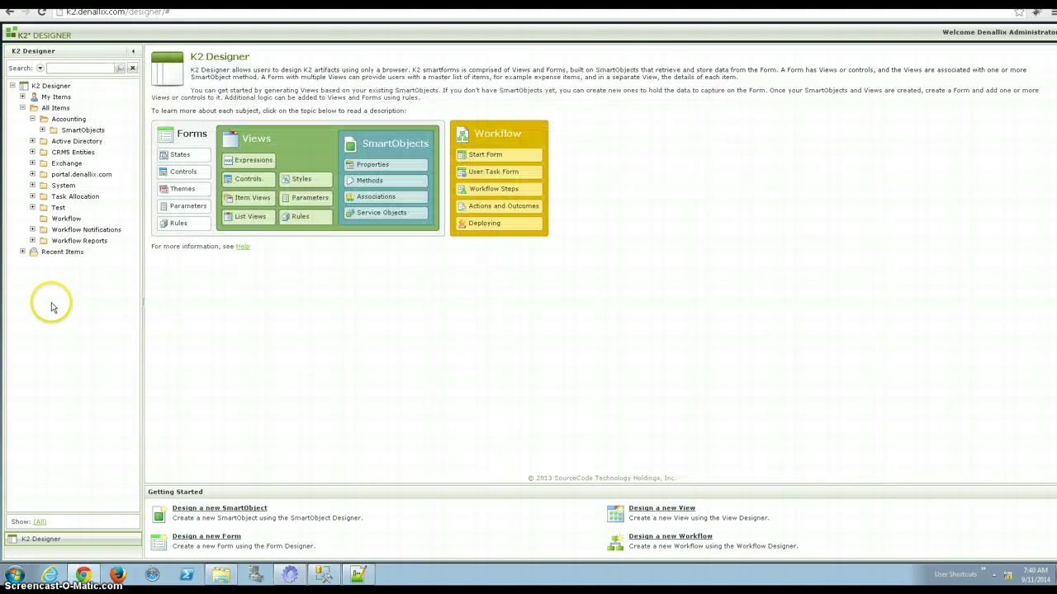
pyautogui.rightClick(37, 88)
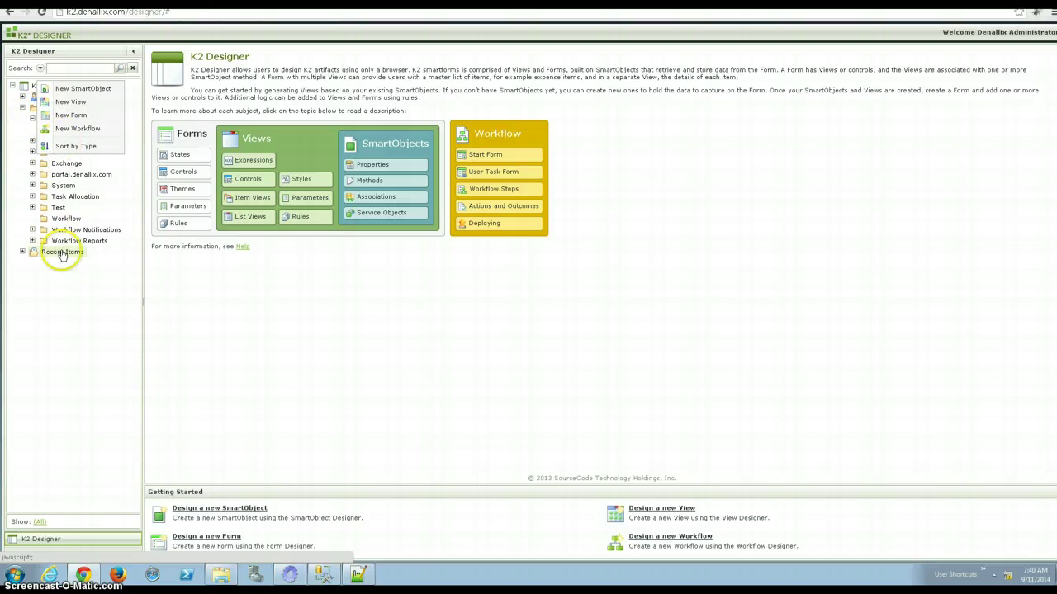
pyautogui.rightClick(46, 107)
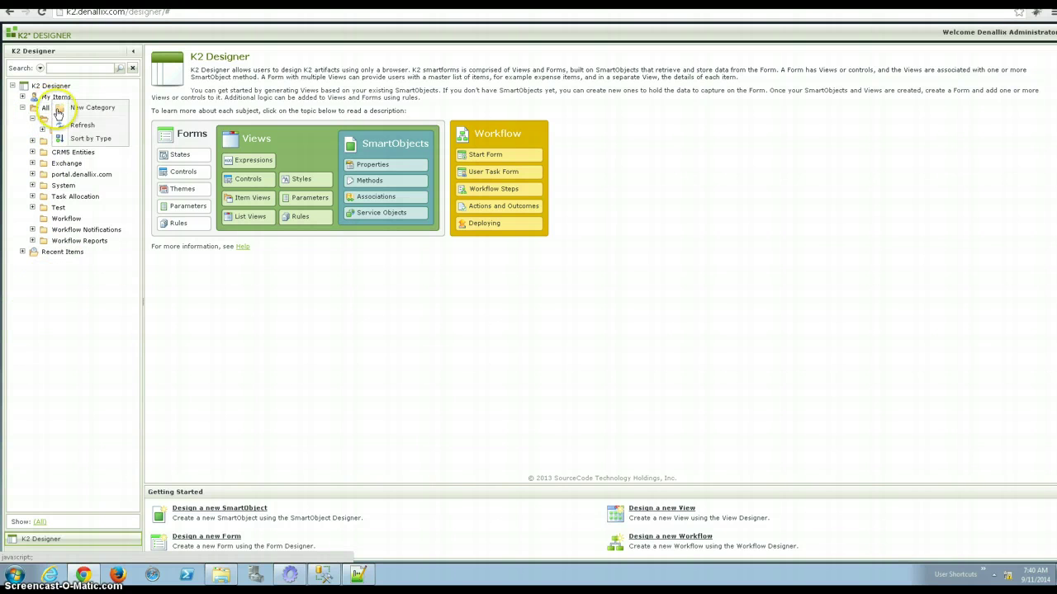
pyautogui.click(98, 138)
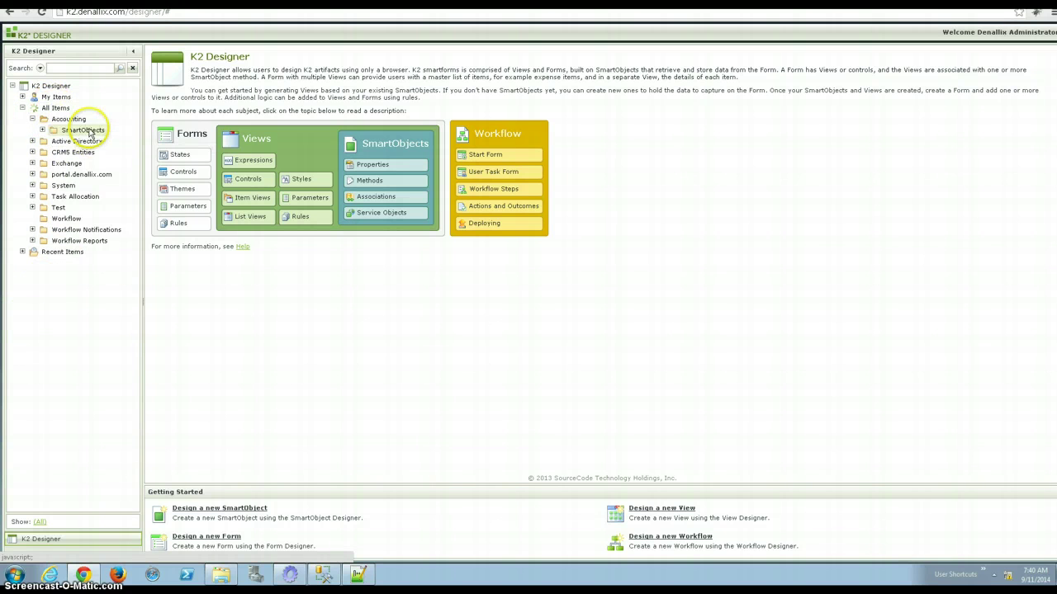
# Step: Expand STAR > Tables and open the [dbo].[Accounting_ExpenseReport] SmartObject's page
pyautogui.click(32, 174)
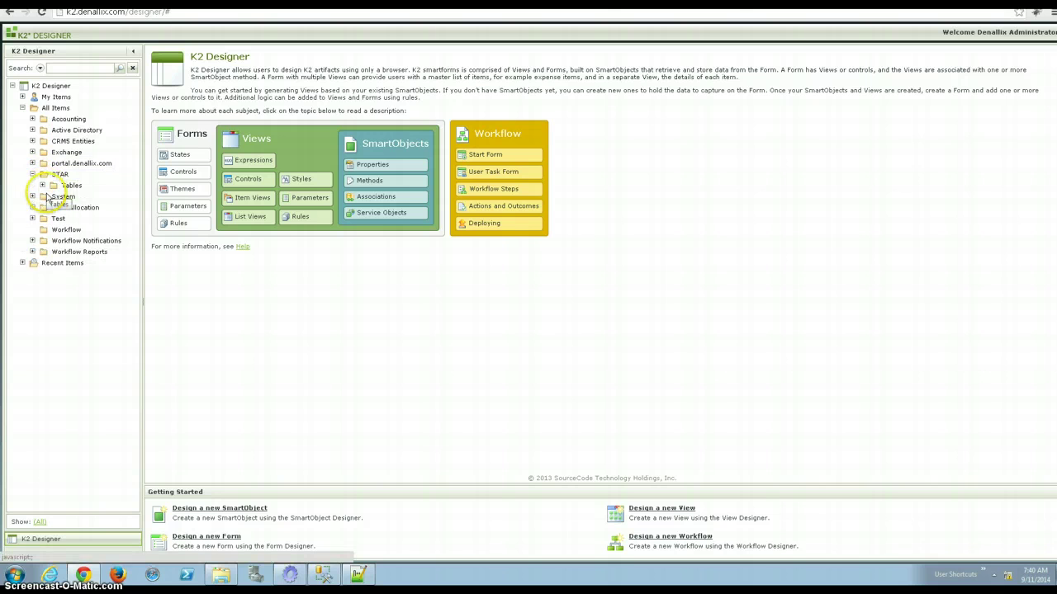
pyautogui.click(43, 185)
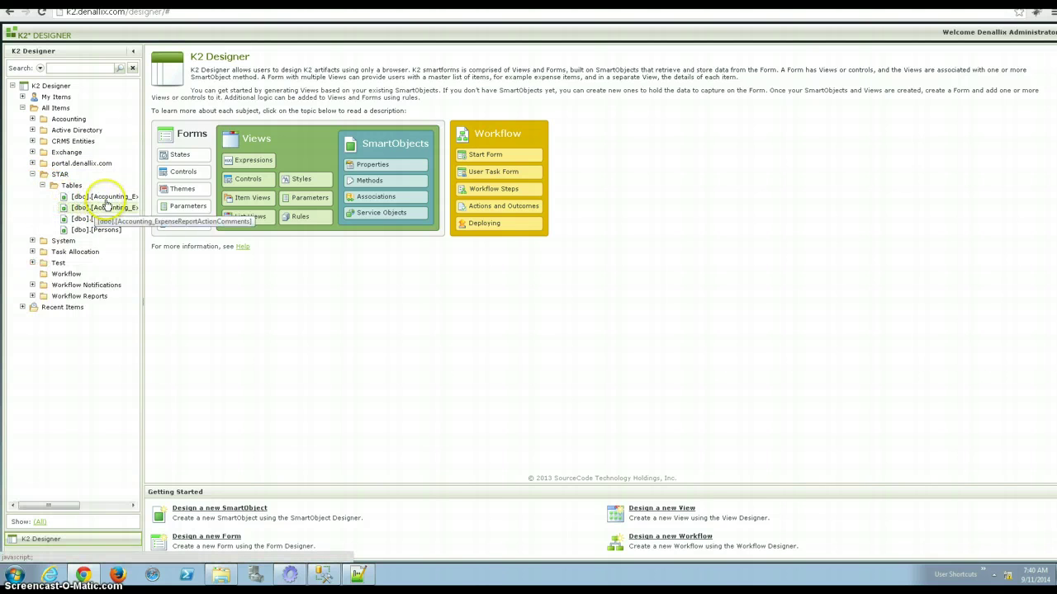
pyautogui.click(105, 198)
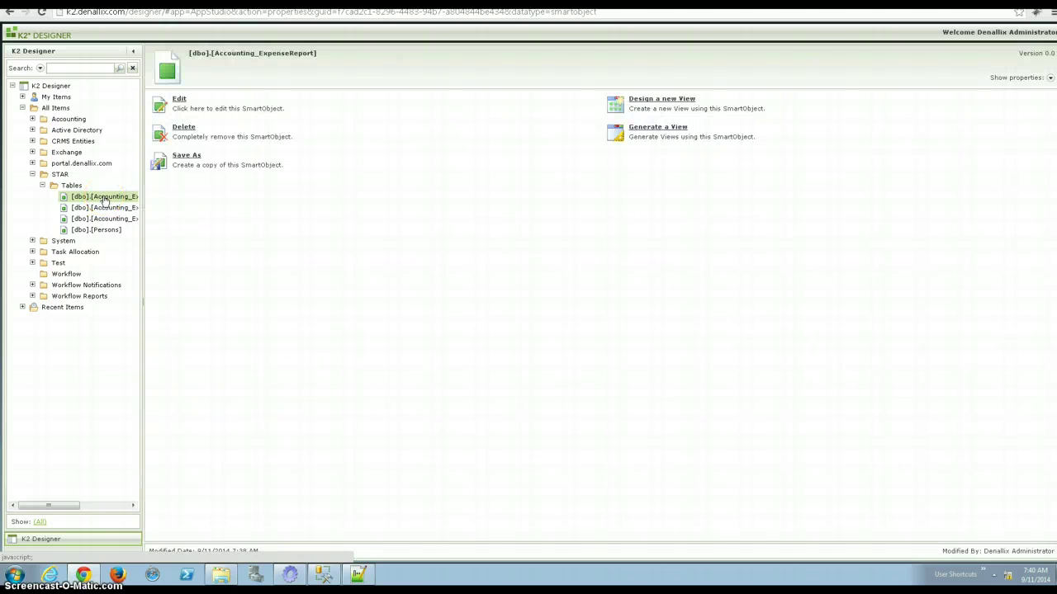
pyautogui.rightClick(105, 200)
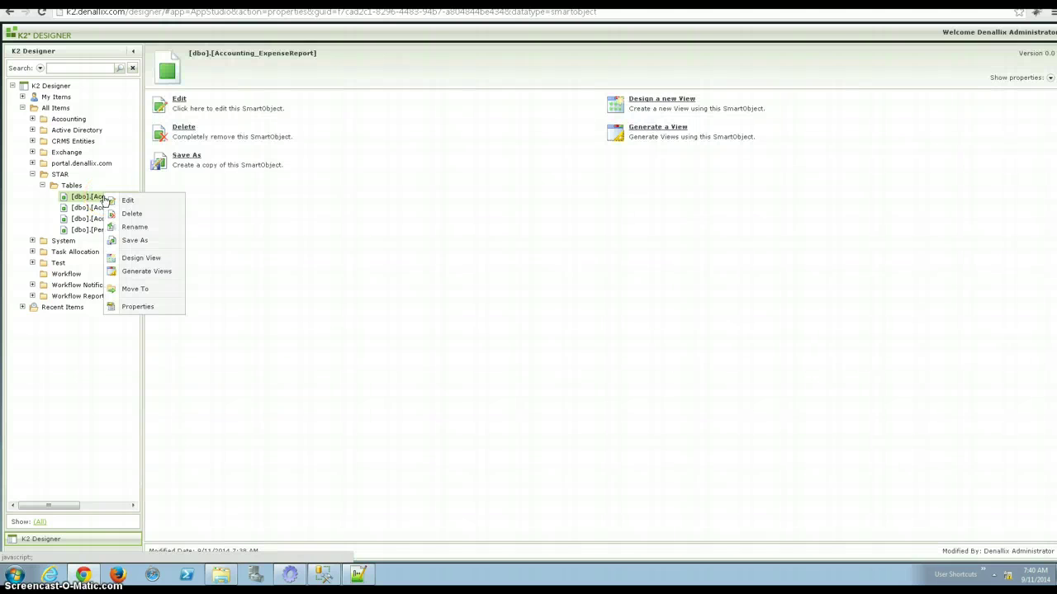
# Step: Start designing a new view on Accounting_ExpenseReport and move past the introduction
pyautogui.click(139, 259)
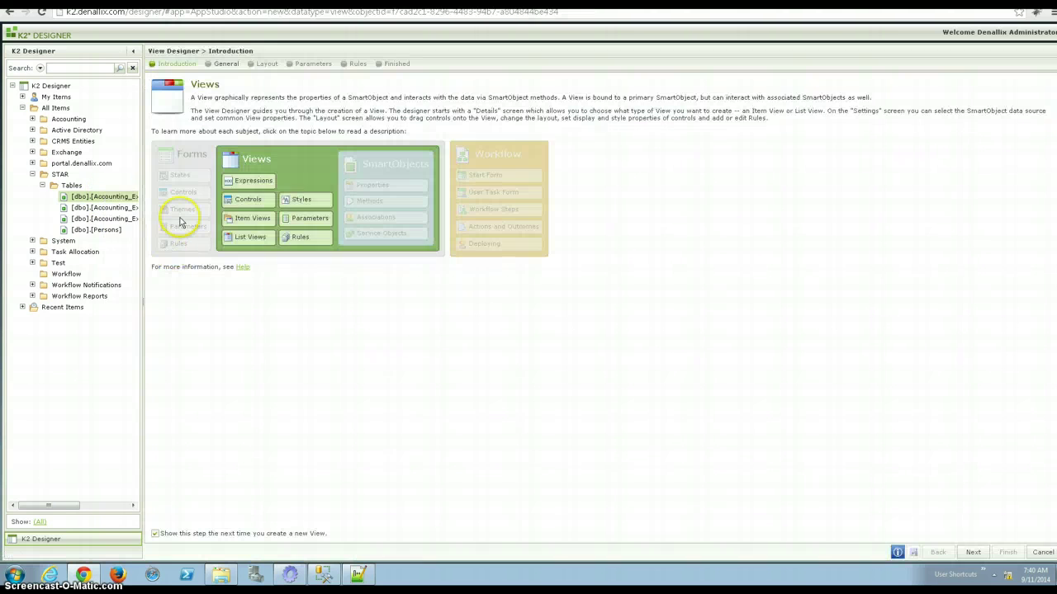
pyautogui.click(971, 554)
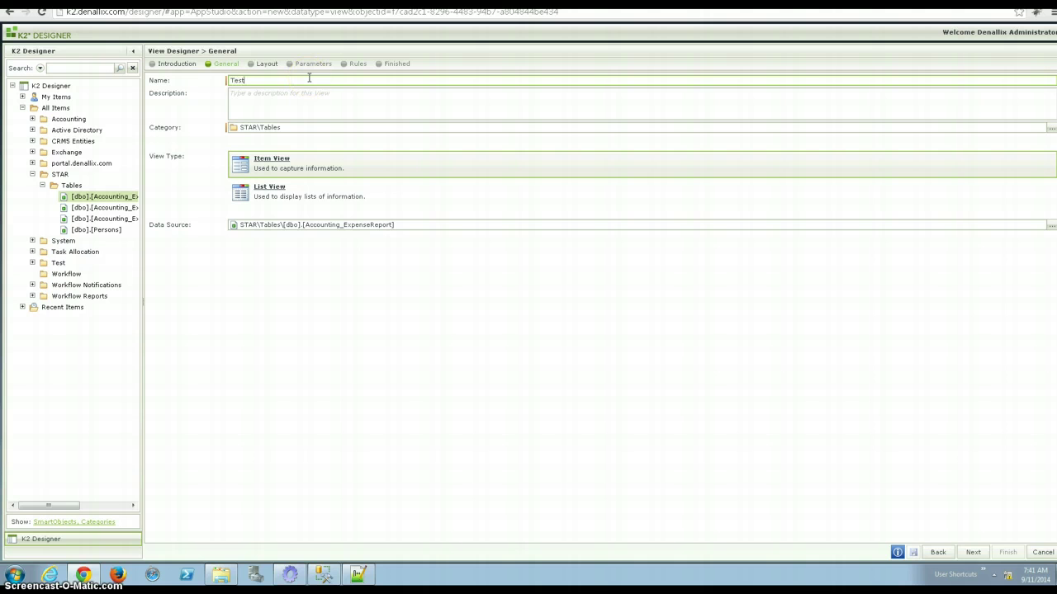
# Step: Finish the view name Testtest and continue to the Layout step
pyautogui.write('st')
pyautogui.click(973, 551)
pyautogui.click(448, 312)
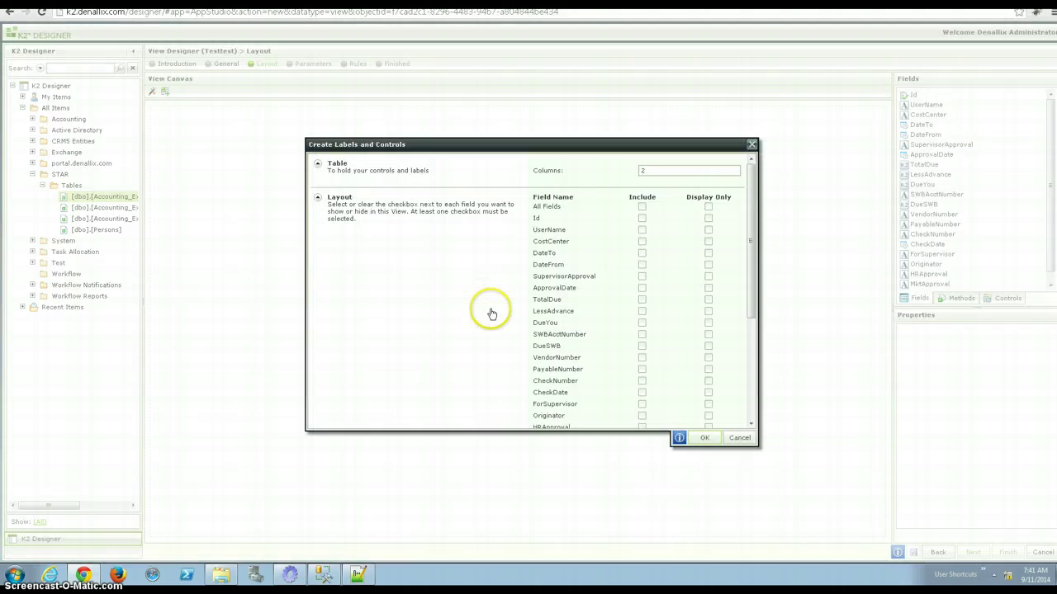
# Step: Generate controls for UserName, CostCenter and DateTo plus buttons for all standard methods
pyautogui.click(641, 229)
pyautogui.click(642, 241)
pyautogui.click(641, 253)
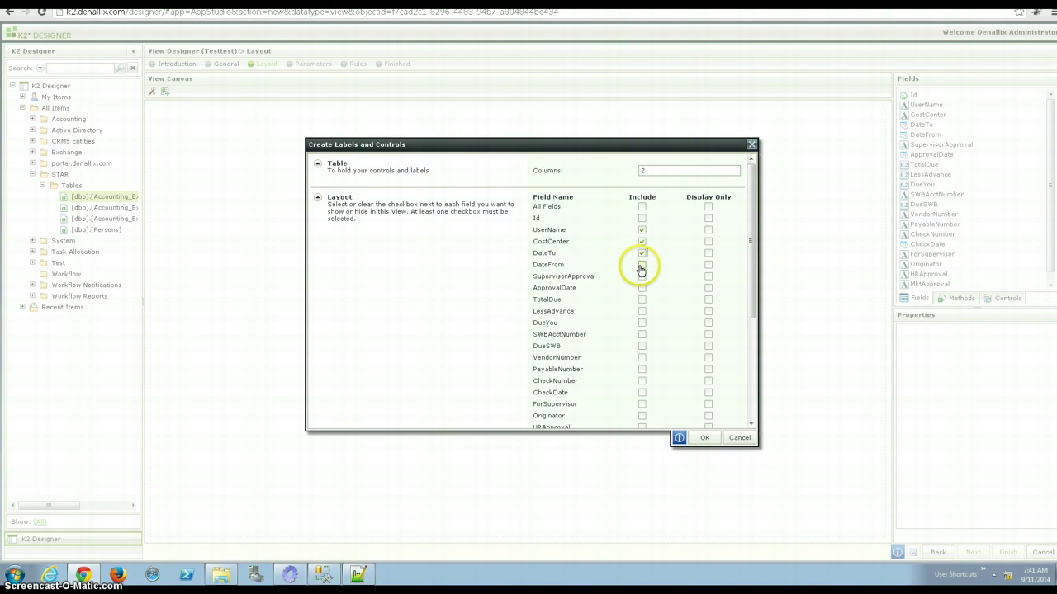
pyautogui.scroll(-3, 644, 379)
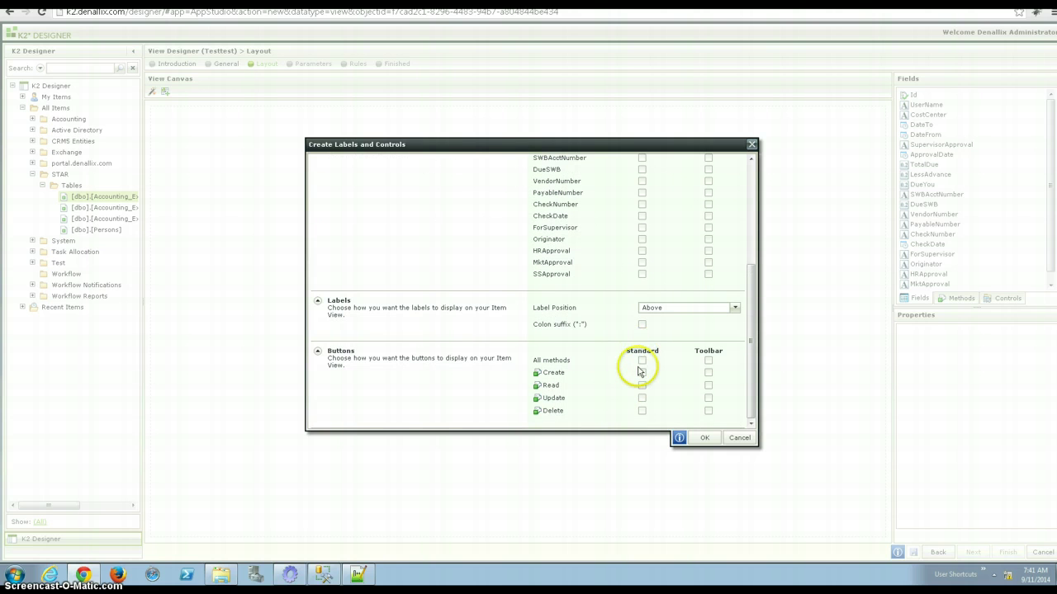
pyautogui.click(642, 364)
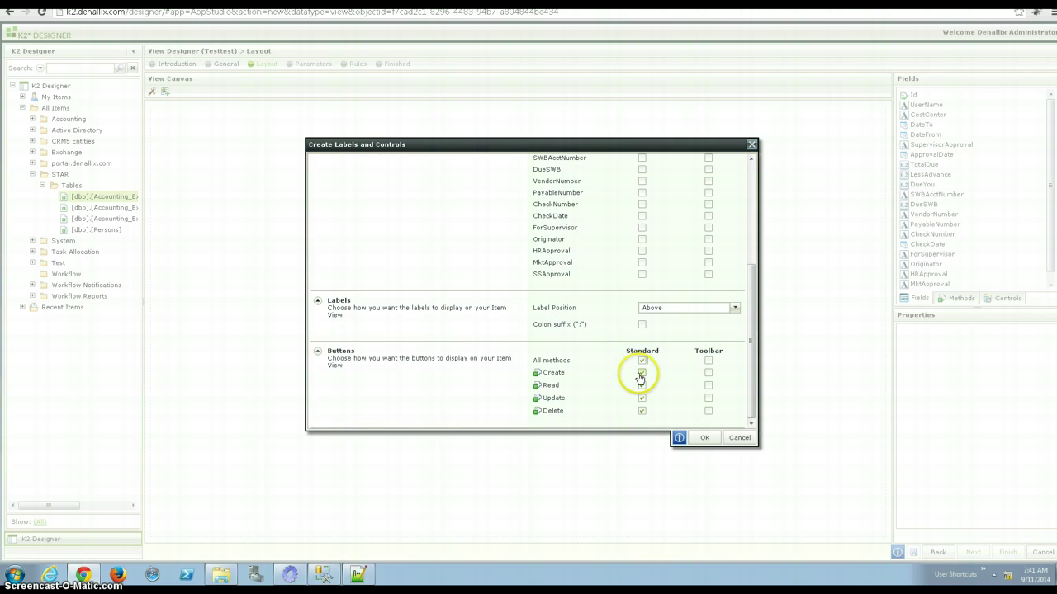
pyautogui.click(704, 440)
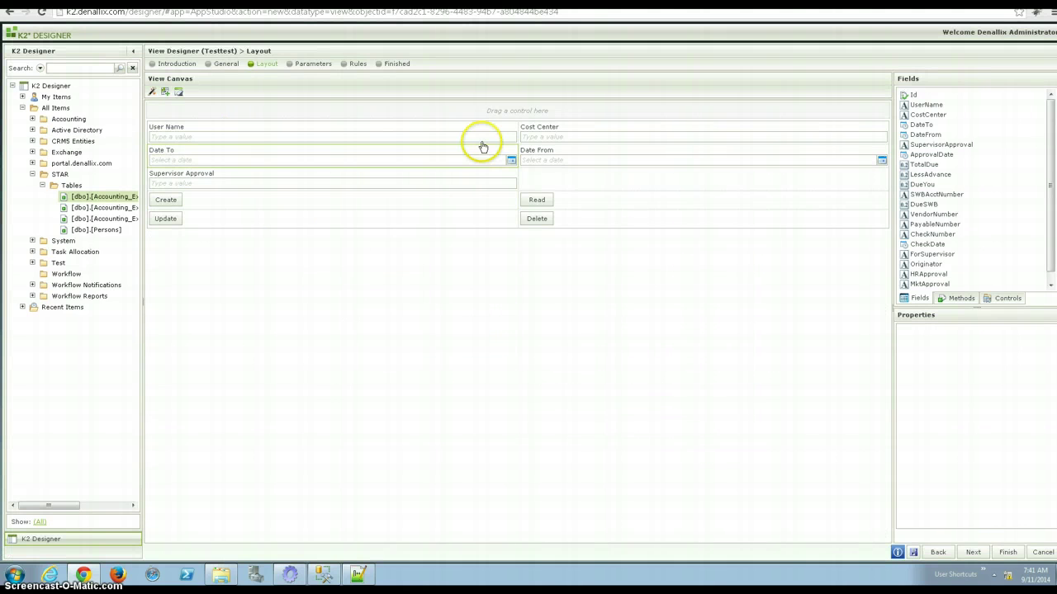